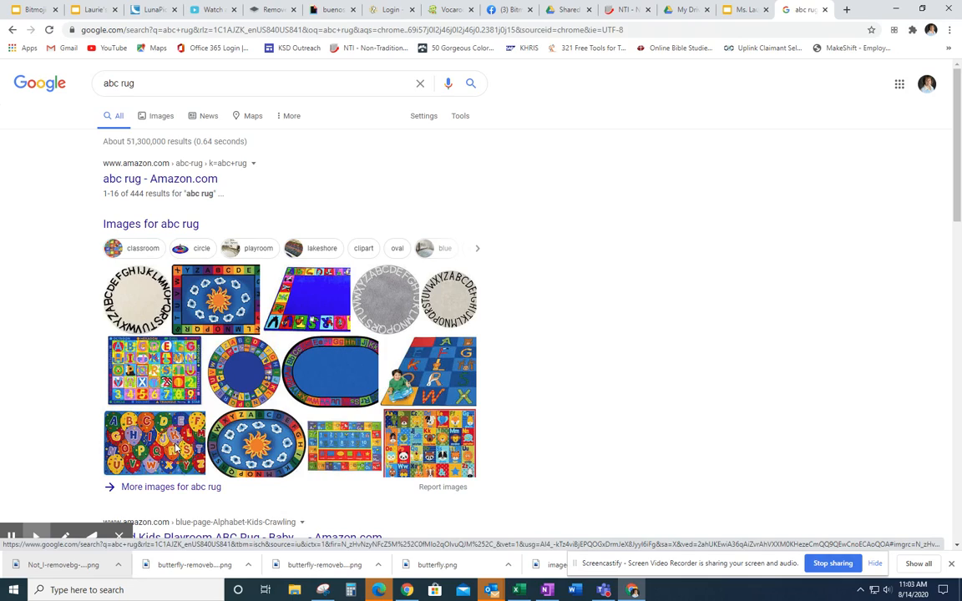
Step: Open the Mybecca ABC Balloons rug from the image results and save its picture as JPEG in the Bitmoji folder
left_click(176, 449)
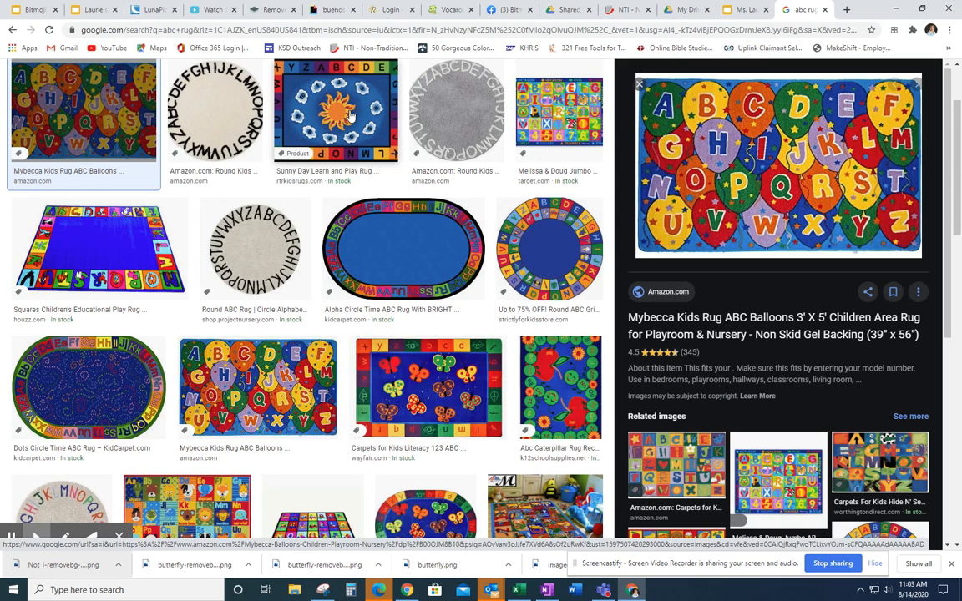
left_click(267, 389)
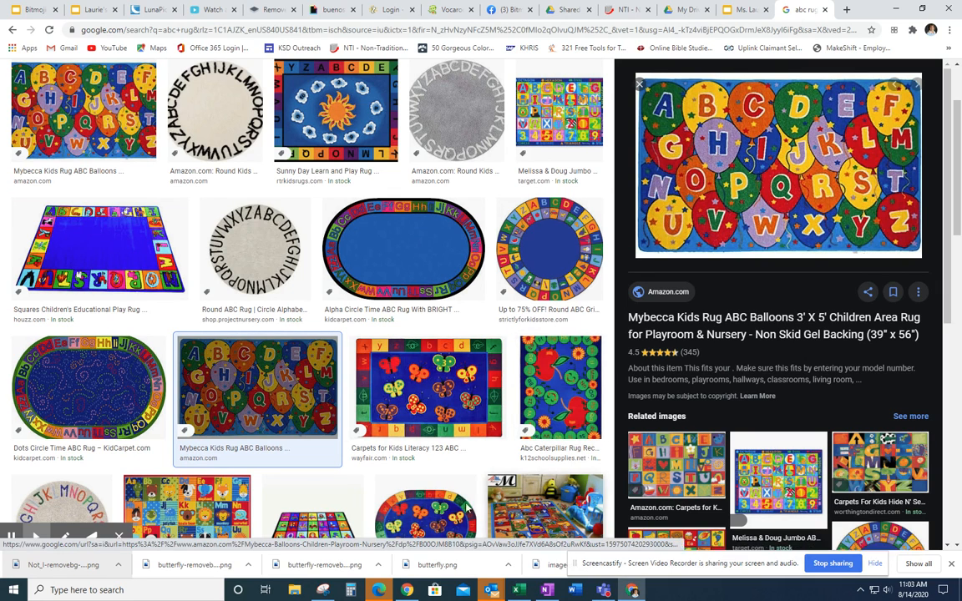
left_click(324, 591)
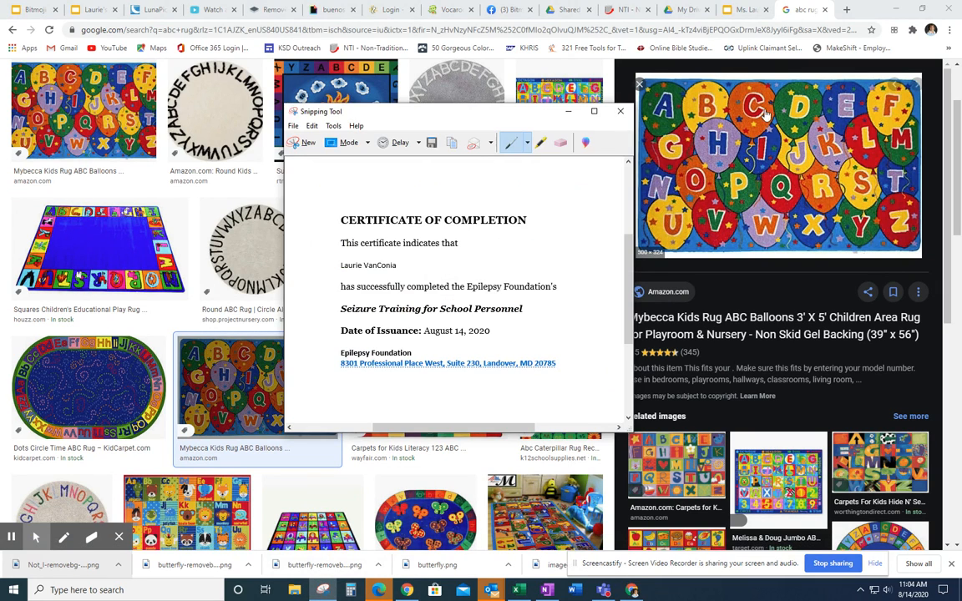
right_click(756, 157)
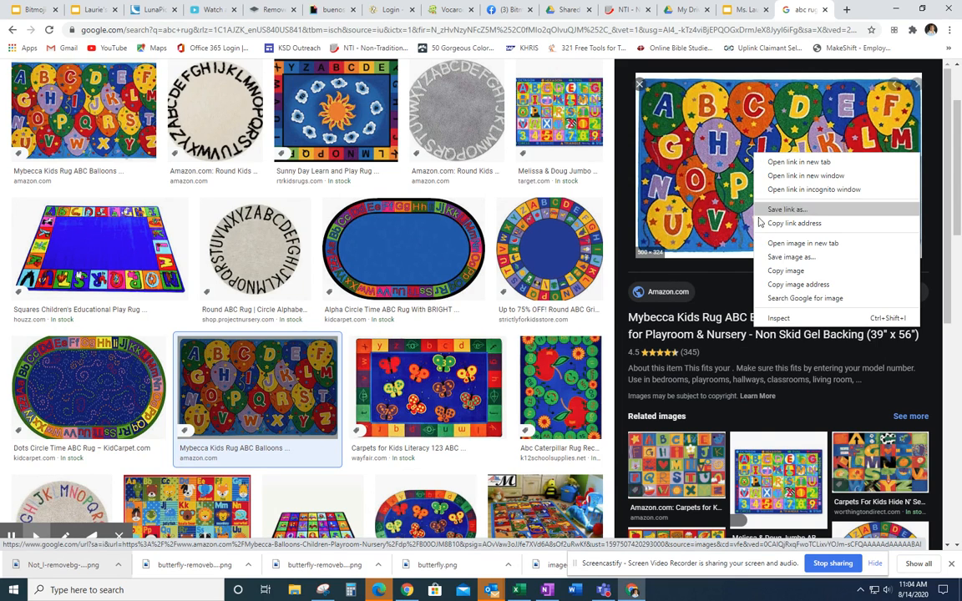
left_click(790, 257)
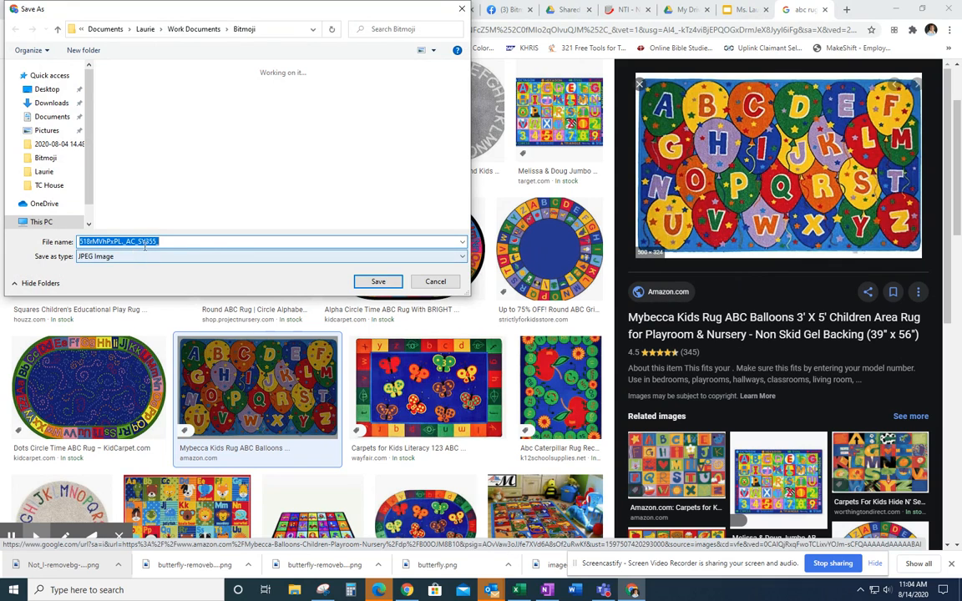
left_click(392, 287)
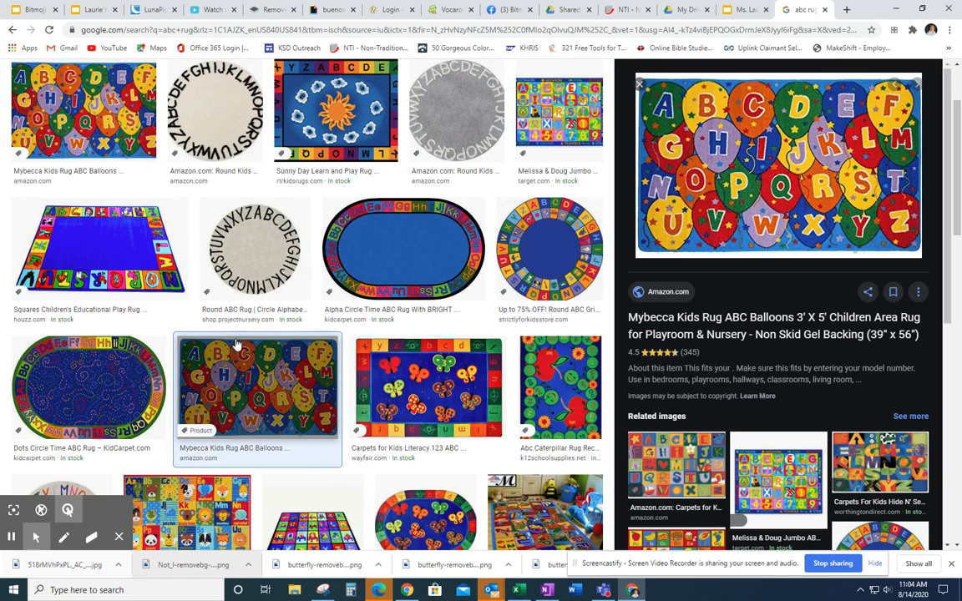
Step: Try the downloaded balloon rug image on slide 3 of the Bitmoji FUNdamentals for Classrooms presentation, and delete it again
left_click(33, 9)
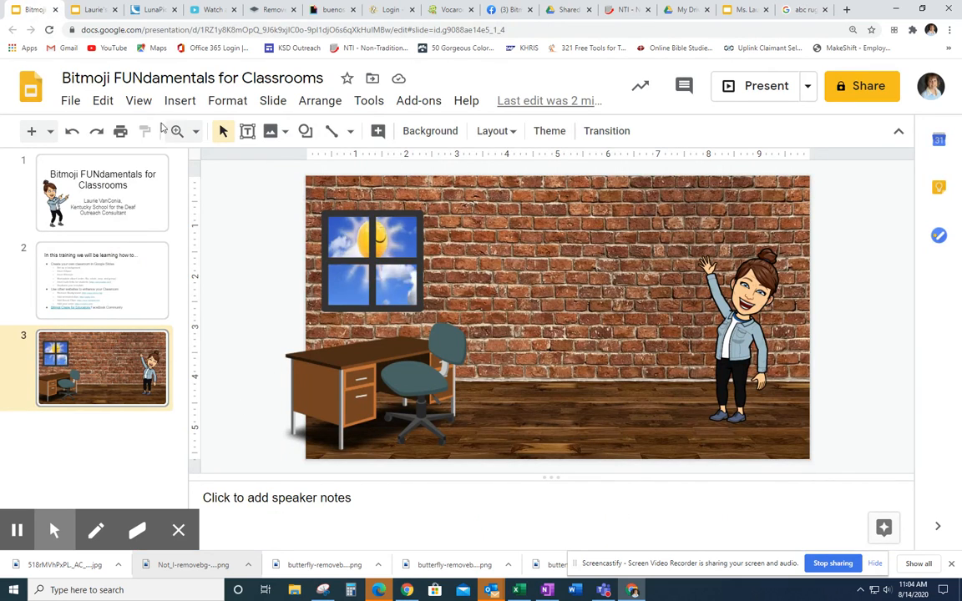
left_click(180, 101)
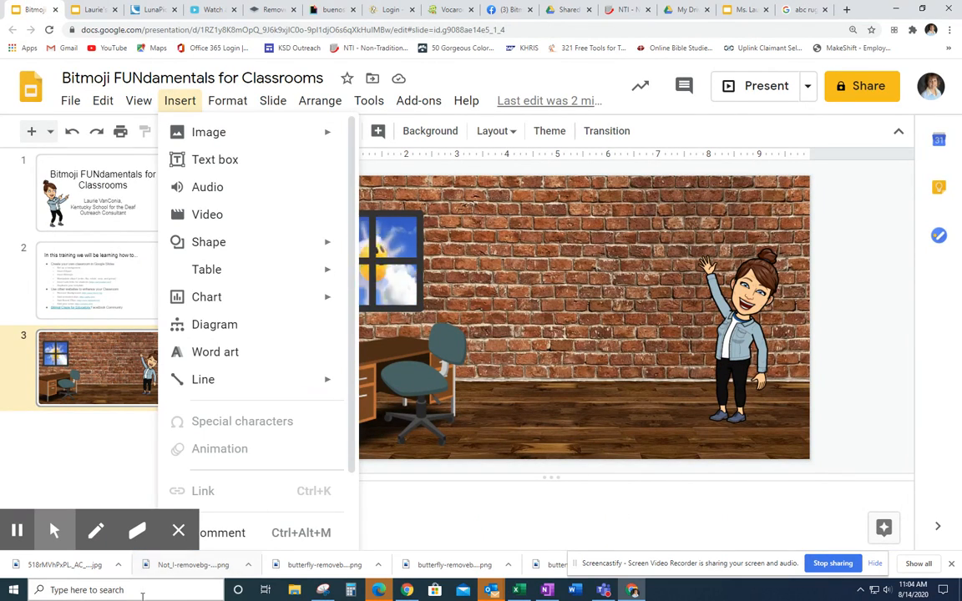
left_click_drag(75, 565, 601, 334)
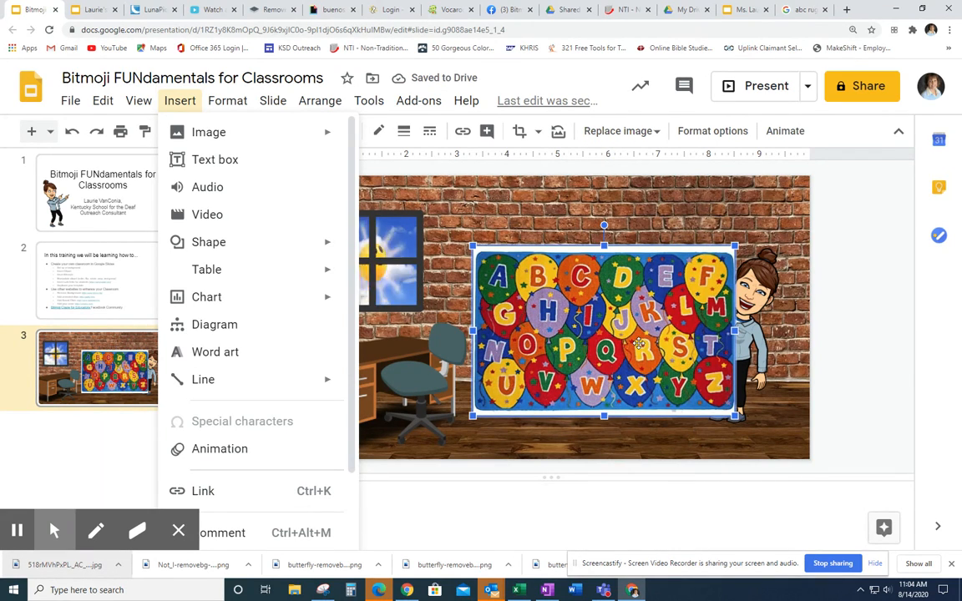
left_click(639, 343)
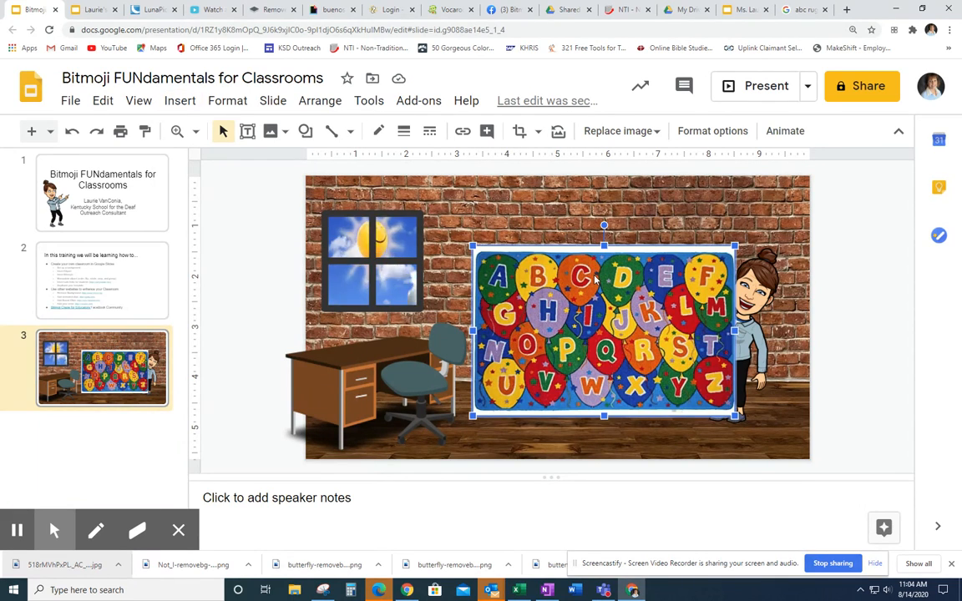
key("Delete")
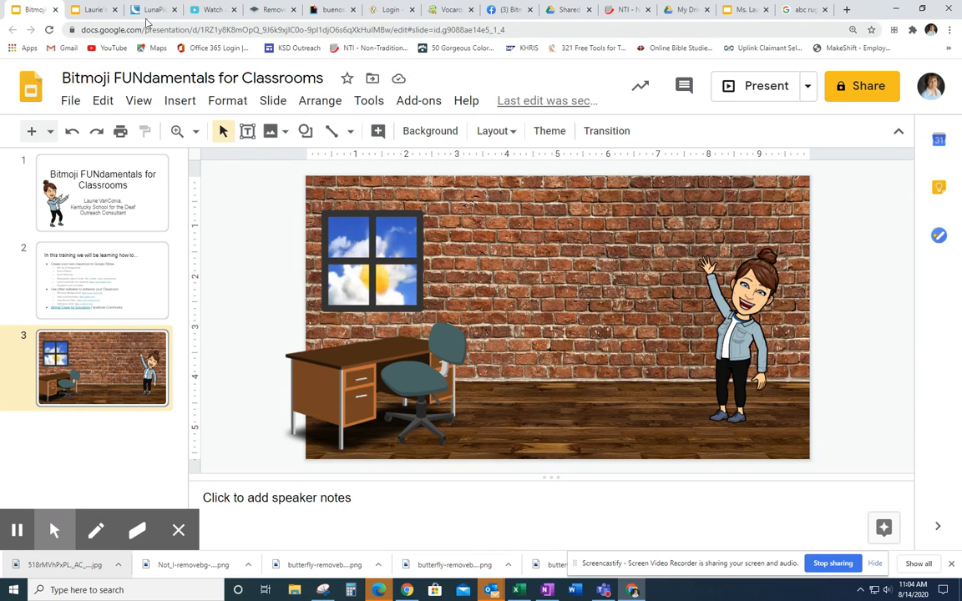
Step: Switch to LunaPic, upload Not_I-removebg-preview from the Downloads folder, and return to the LunaPic start page
left_click(155, 10)
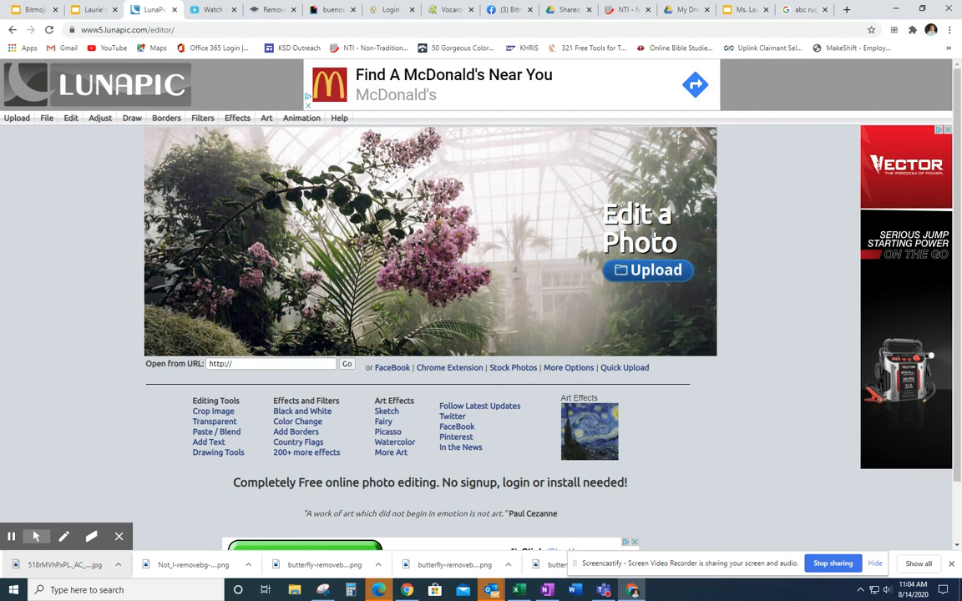
left_click(644, 279)
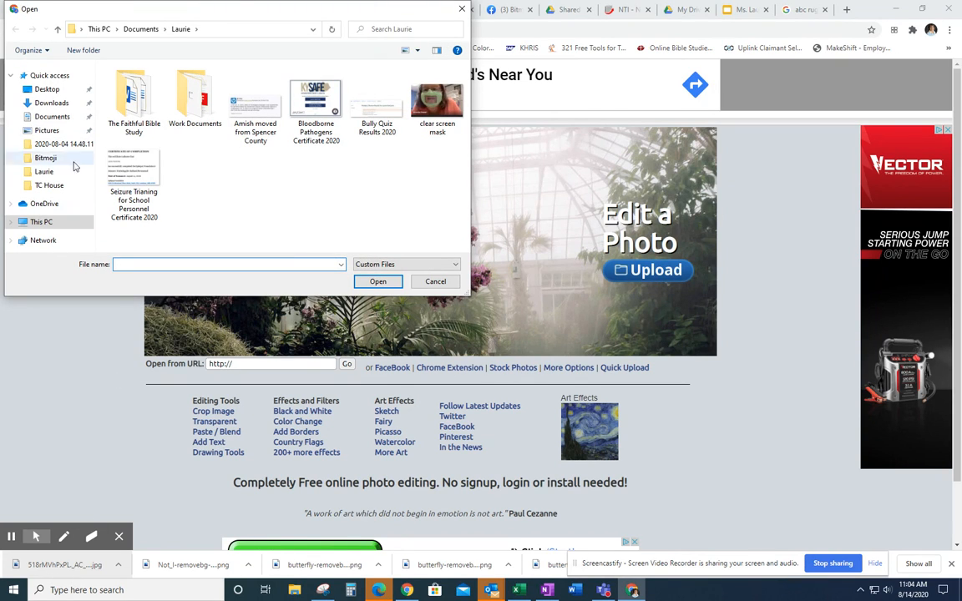
left_click(52, 104)
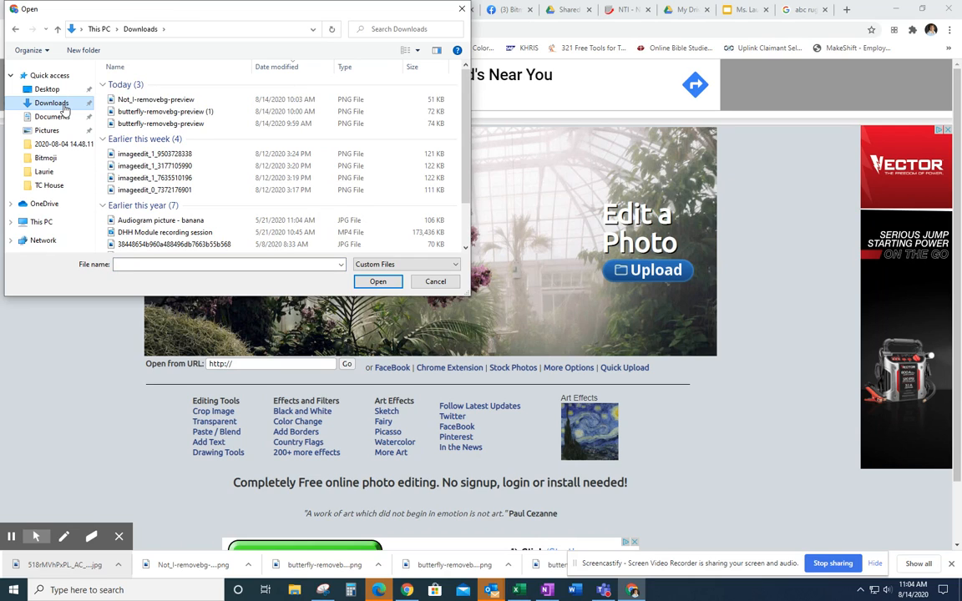
left_click(129, 100)
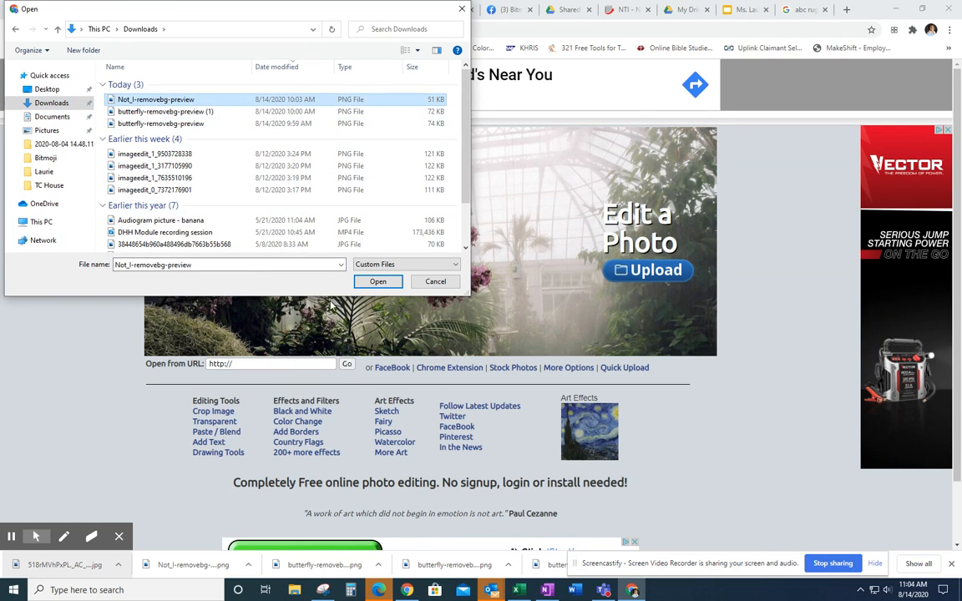
left_click(377, 282)
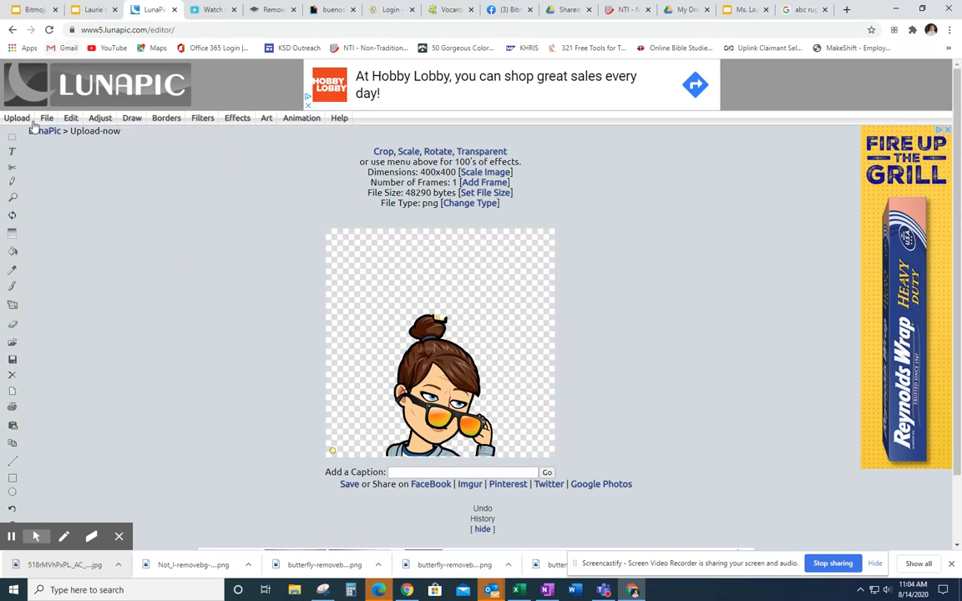
left_click(75, 92)
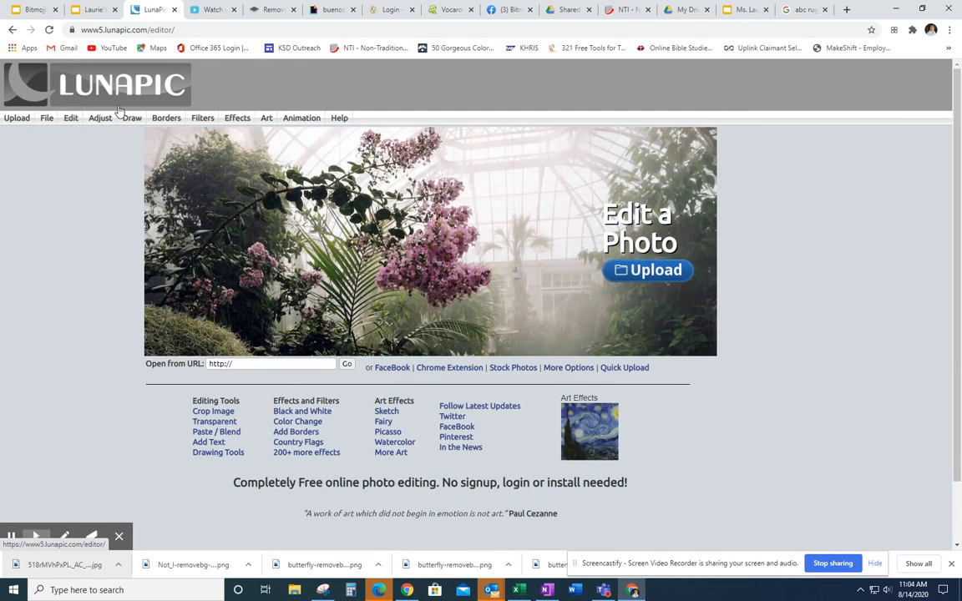
left_click(128, 92)
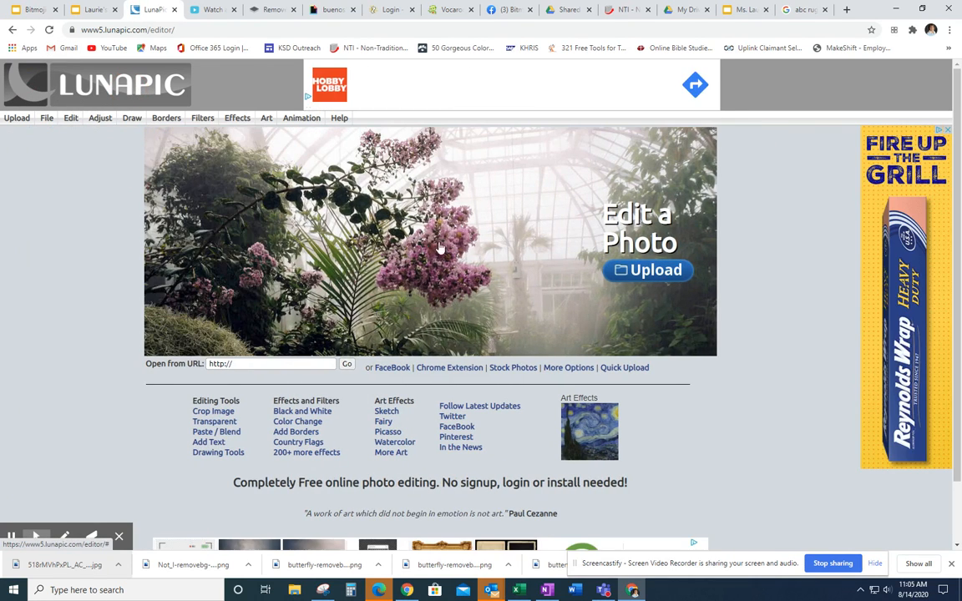
Step: View the downloaded rug image in the browser and in Photos, and close both views
left_click(86, 569)
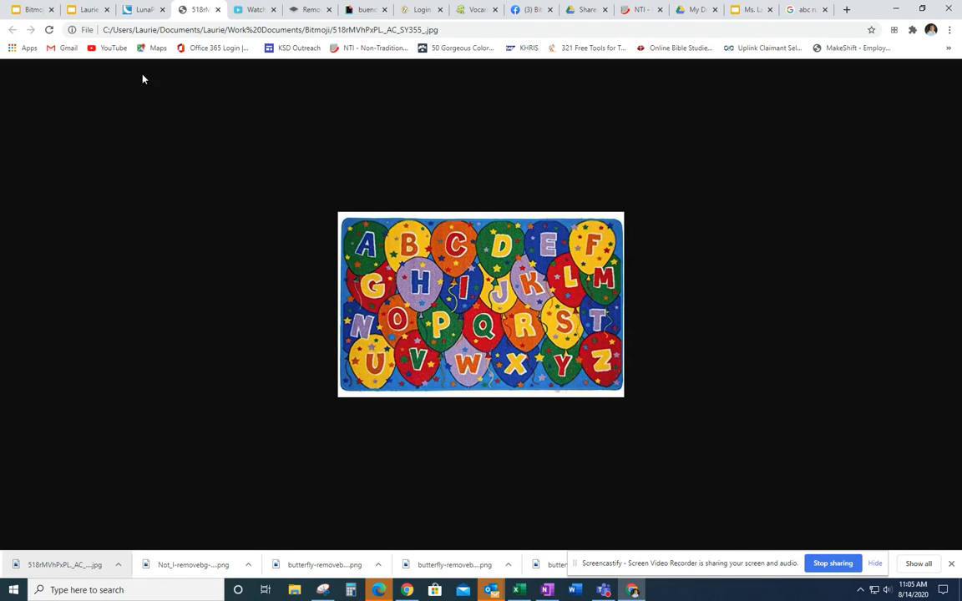
left_click(217, 10)
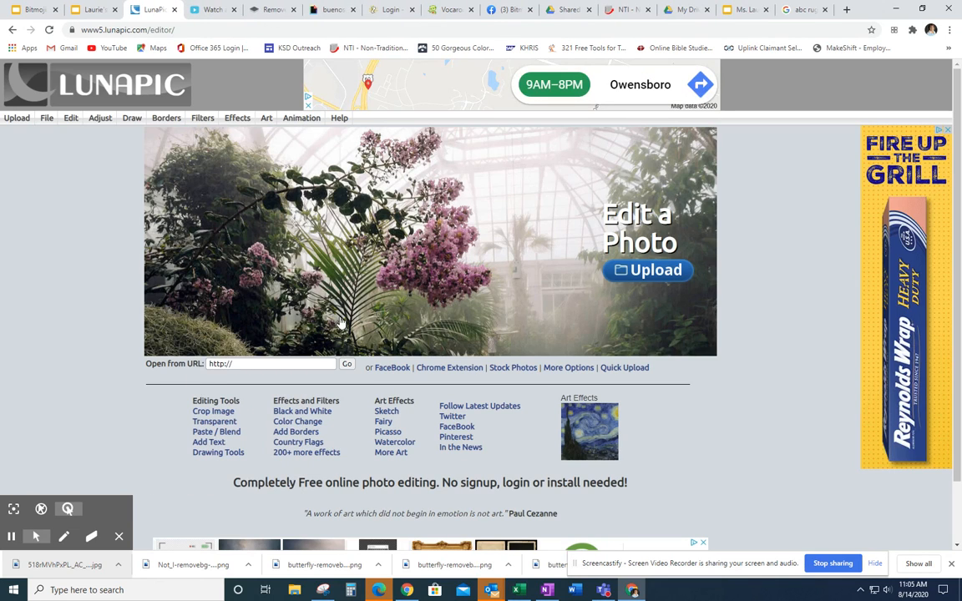
left_click(74, 571)
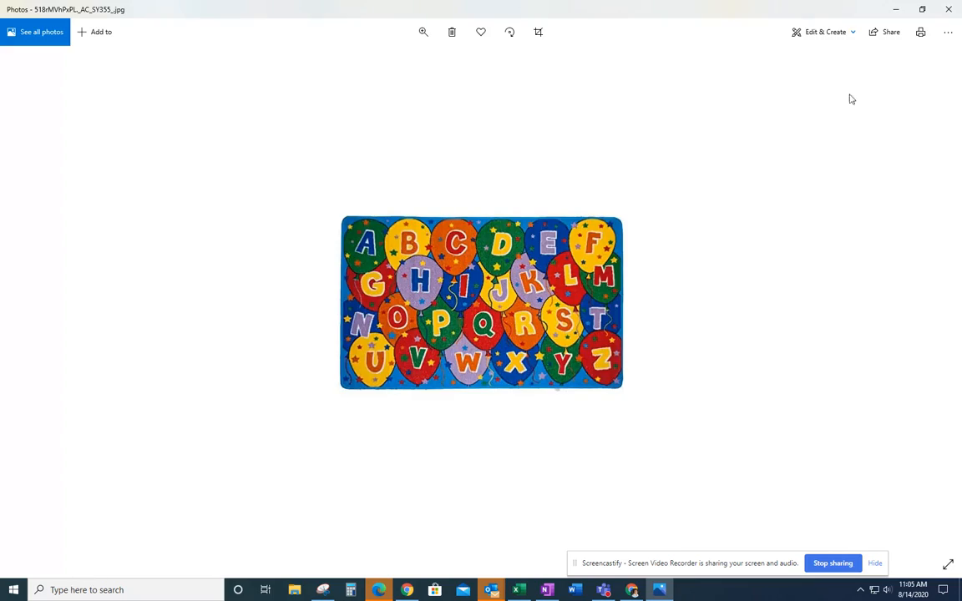
left_click(948, 10)
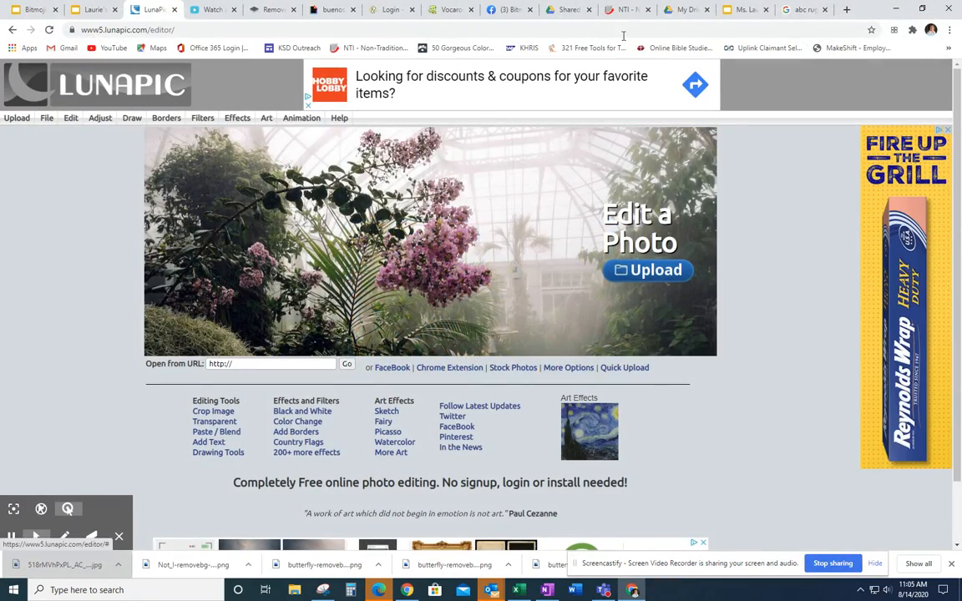
left_click(802, 10)
right_click(750, 179)
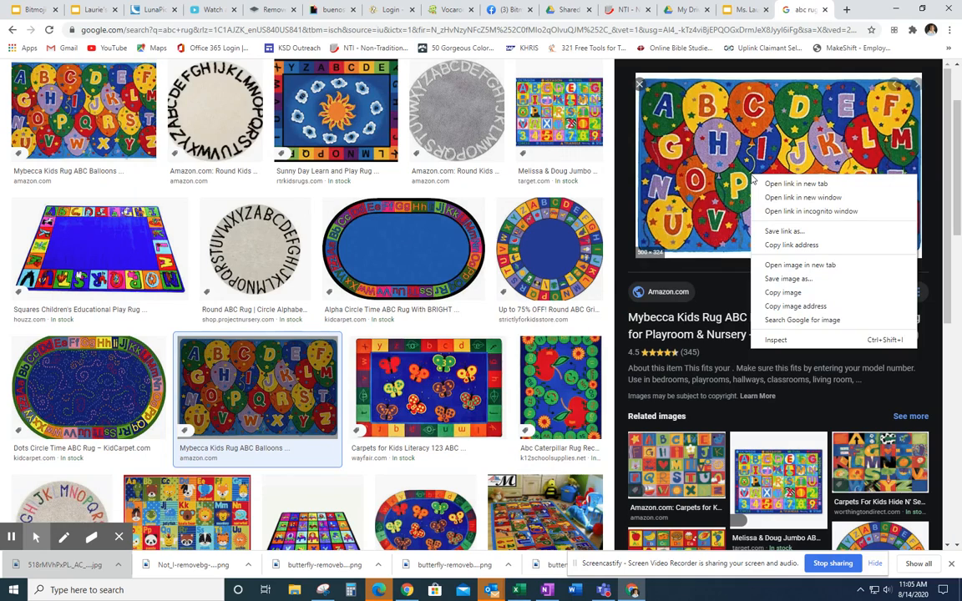
left_click(789, 279)
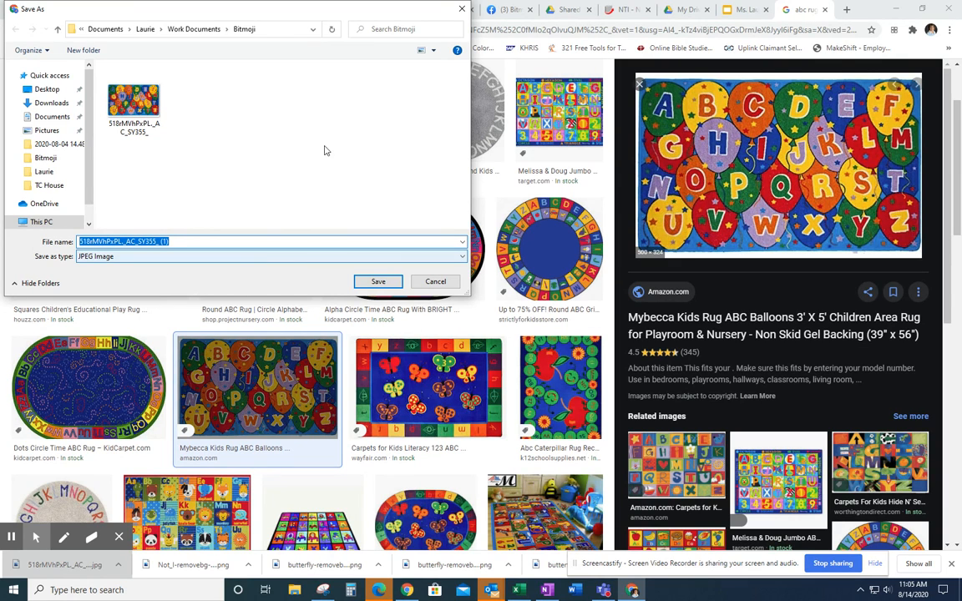
left_click(435, 282)
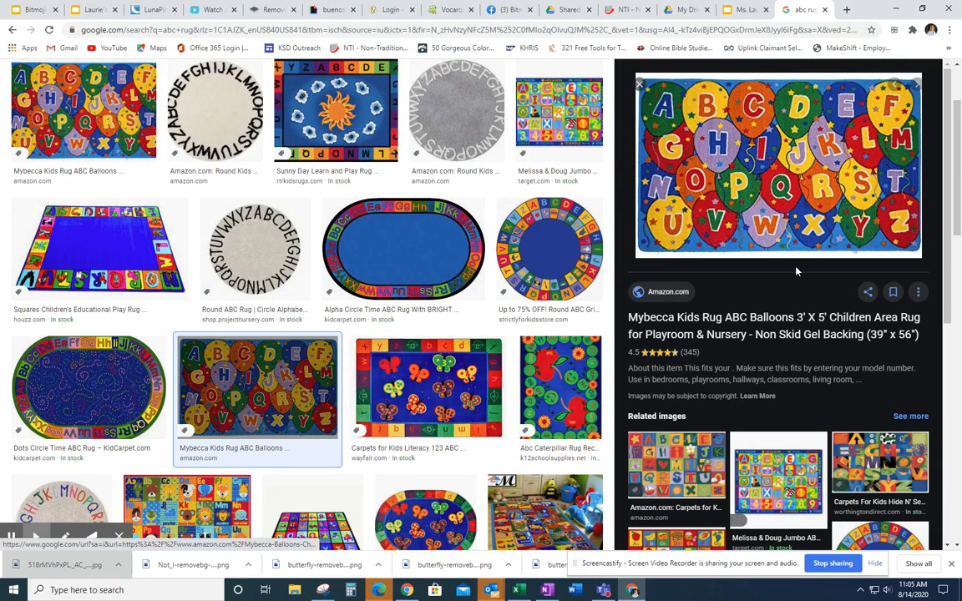
Step: Save the balloon alphabet rug picture from the search preview in the Bitmoji folder as "ABC rug"
right_click(772, 164)
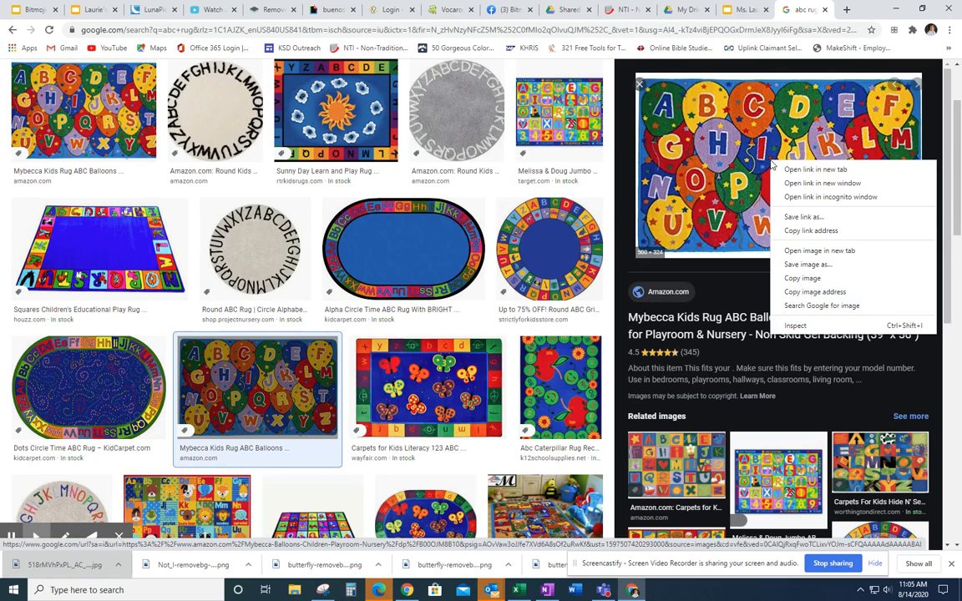
left_click(807, 265)
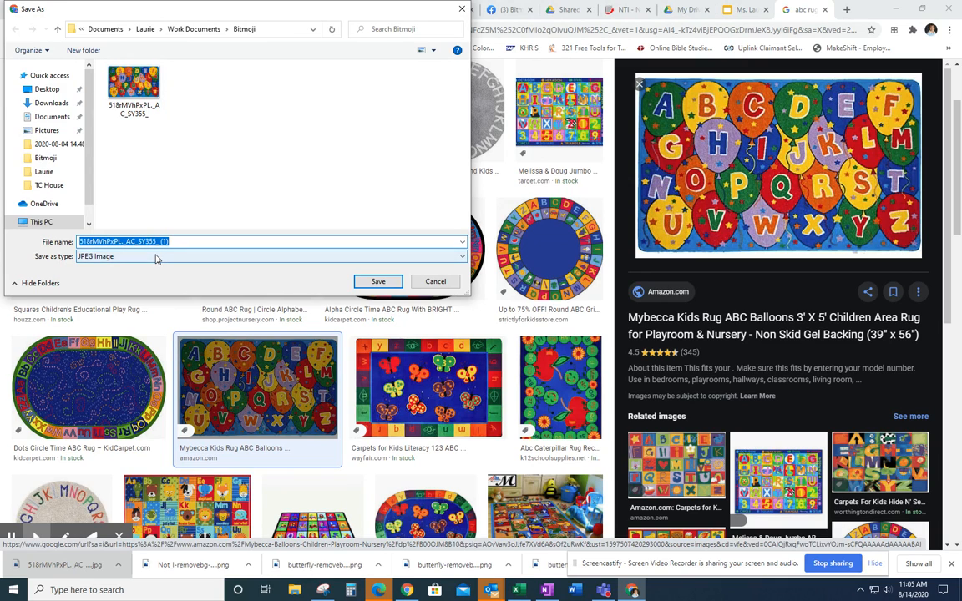
type("ABC rug")
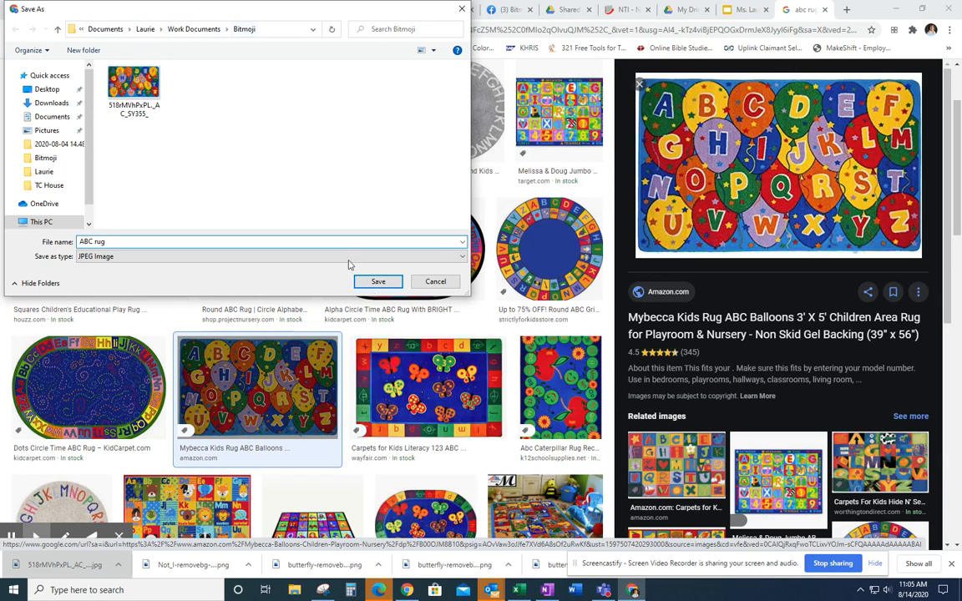
left_click(378, 282)
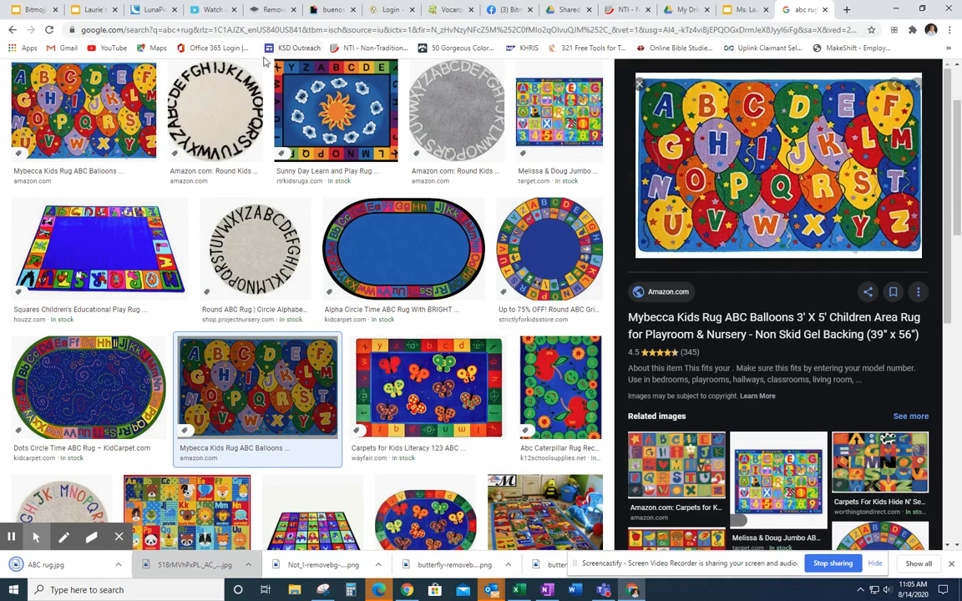
Step: Switch to LunaPic and upload the ABC rug image from the Bitmoji folder inside Work Documents
left_click(147, 11)
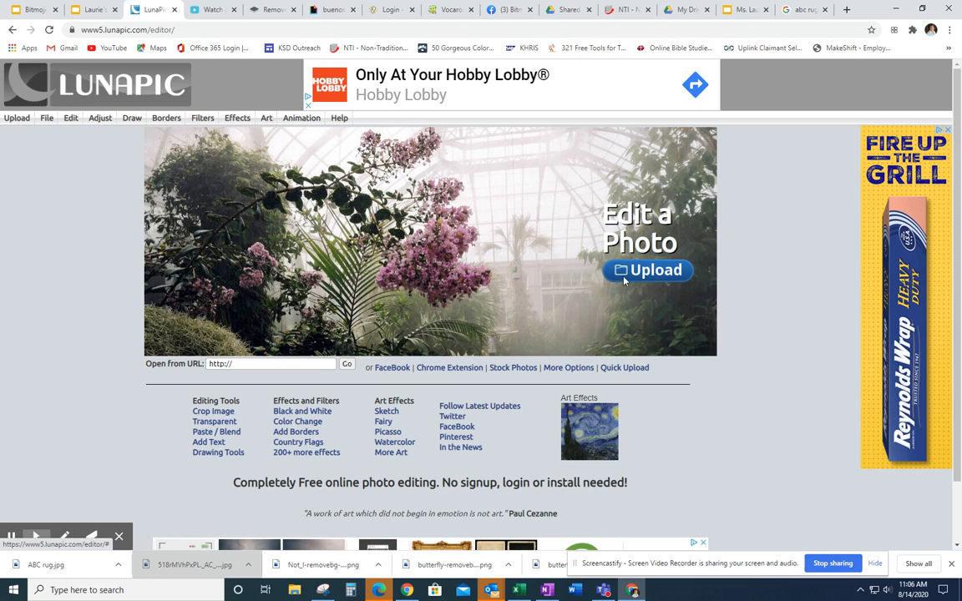
left_click(649, 271)
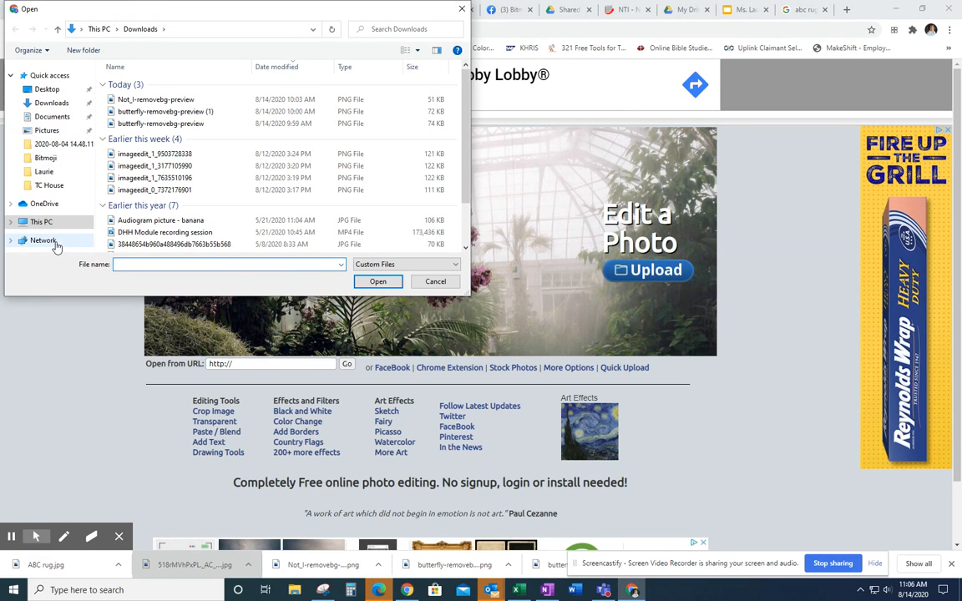
left_click(43, 172)
double_click(192, 100)
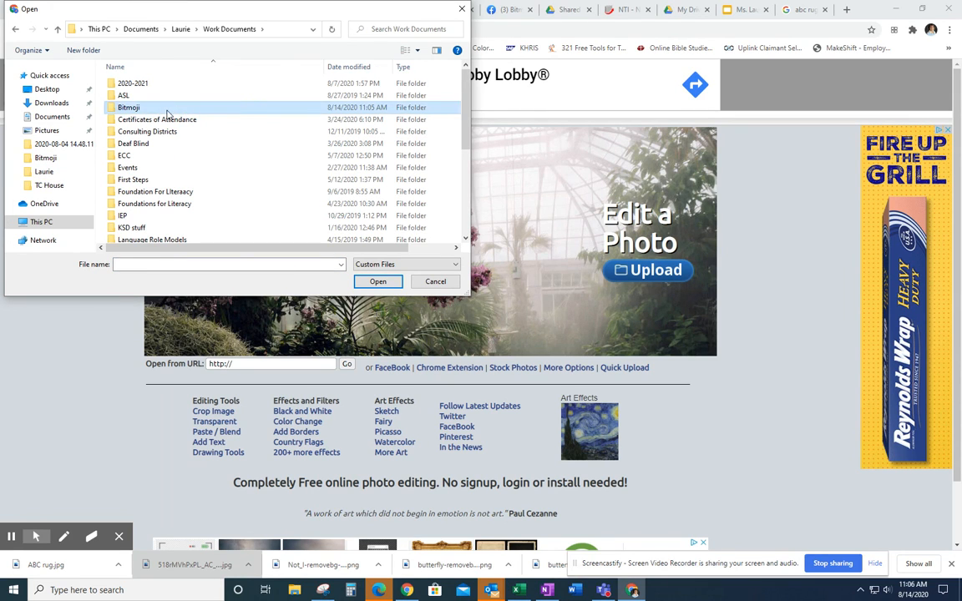
double_click(155, 106)
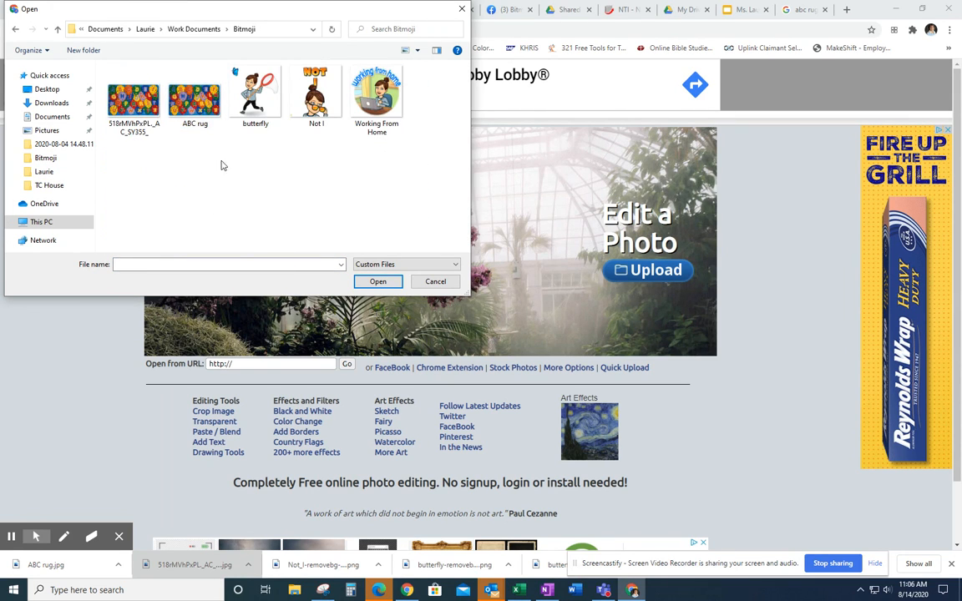
left_click(187, 108)
left_click(378, 281)
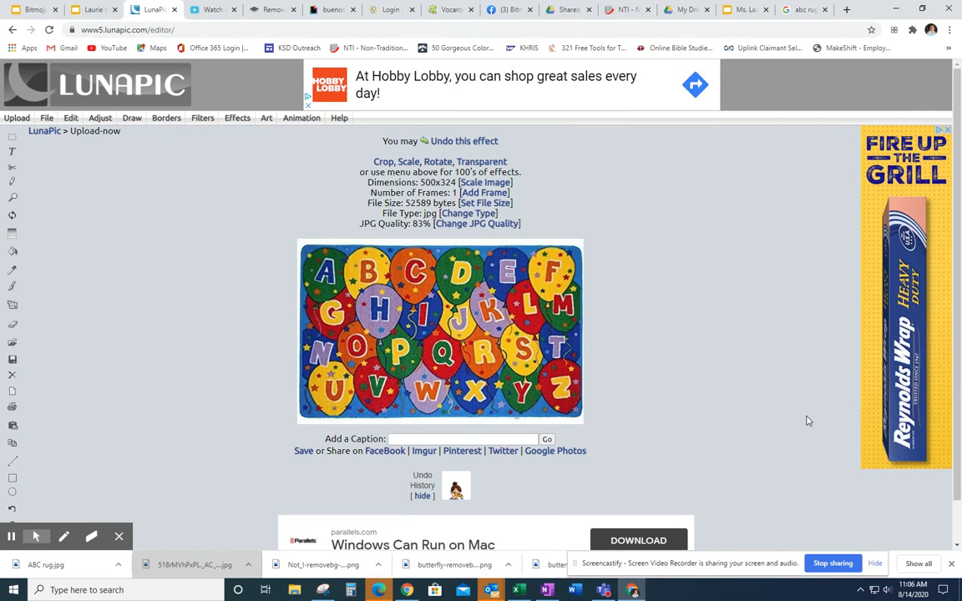
Step: Adjust the ABC rug's perspective by lowering its upper corners into a slanted floor-rug shape, apply it, and save the image
left_click(100, 119)
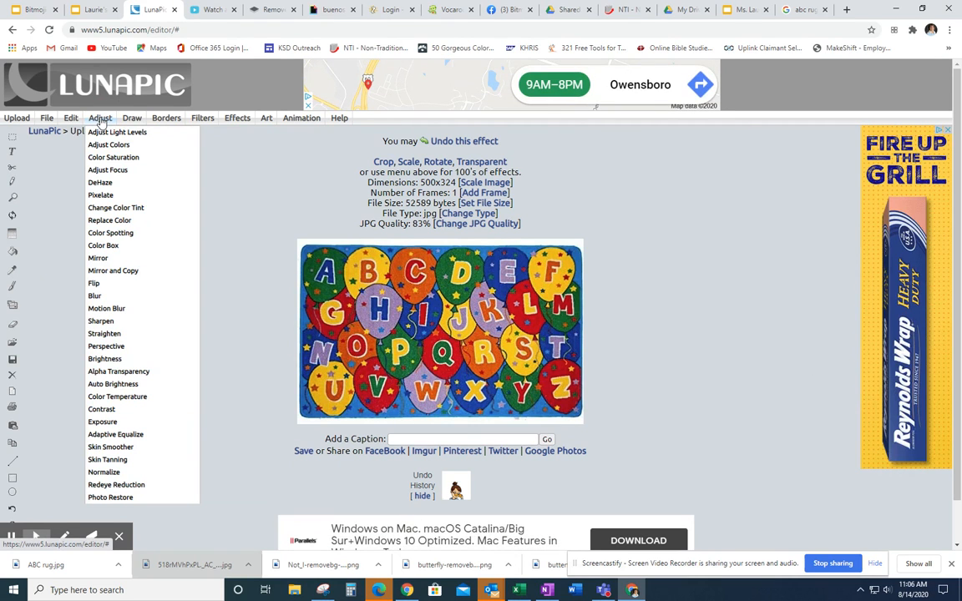
left_click(115, 346)
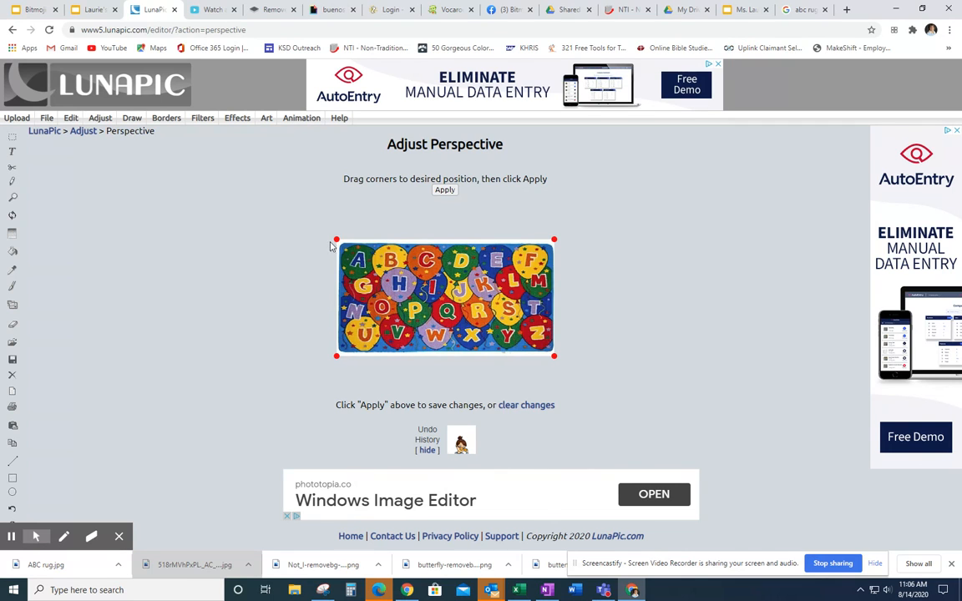
left_click_drag(336, 240, 381, 297)
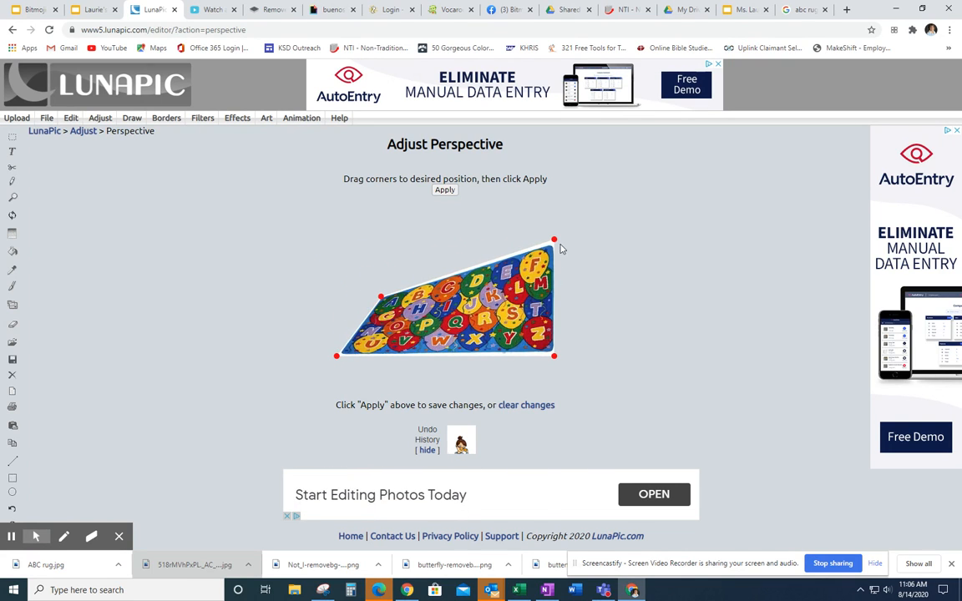
left_click_drag(555, 242, 573, 301)
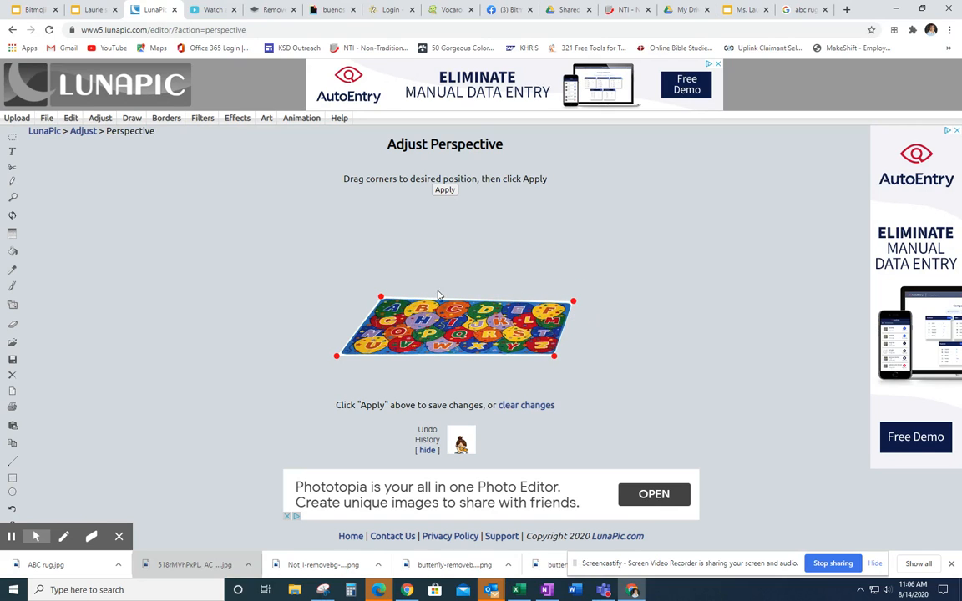
left_click_drag(381, 298, 384, 301)
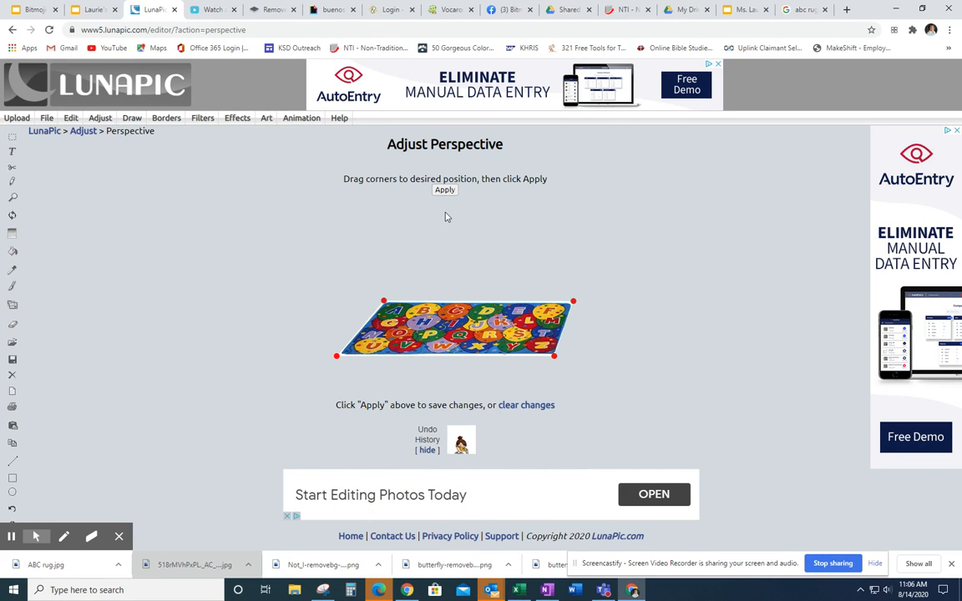
left_click(445, 190)
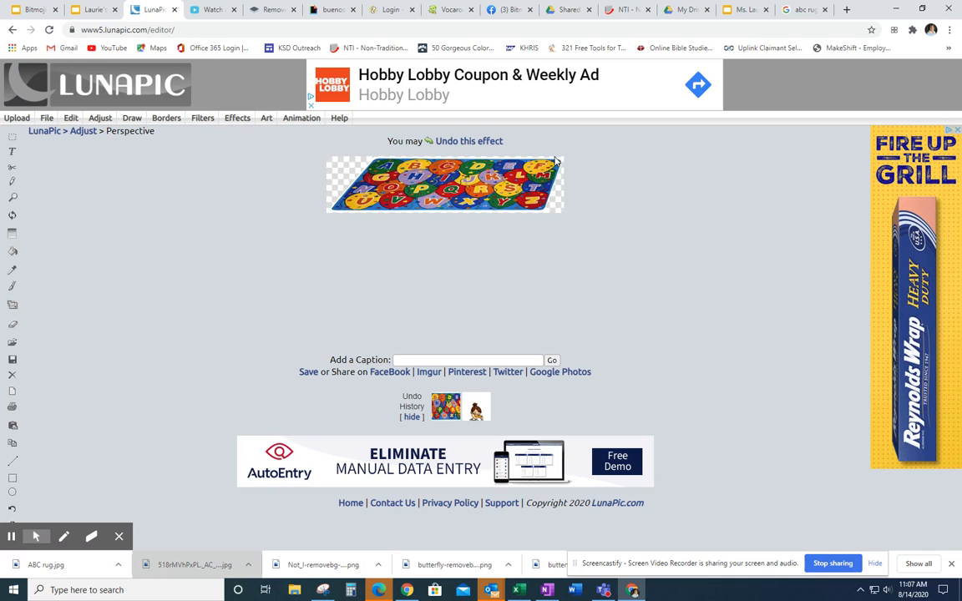
mouse_move(71, 120)
left_click(309, 373)
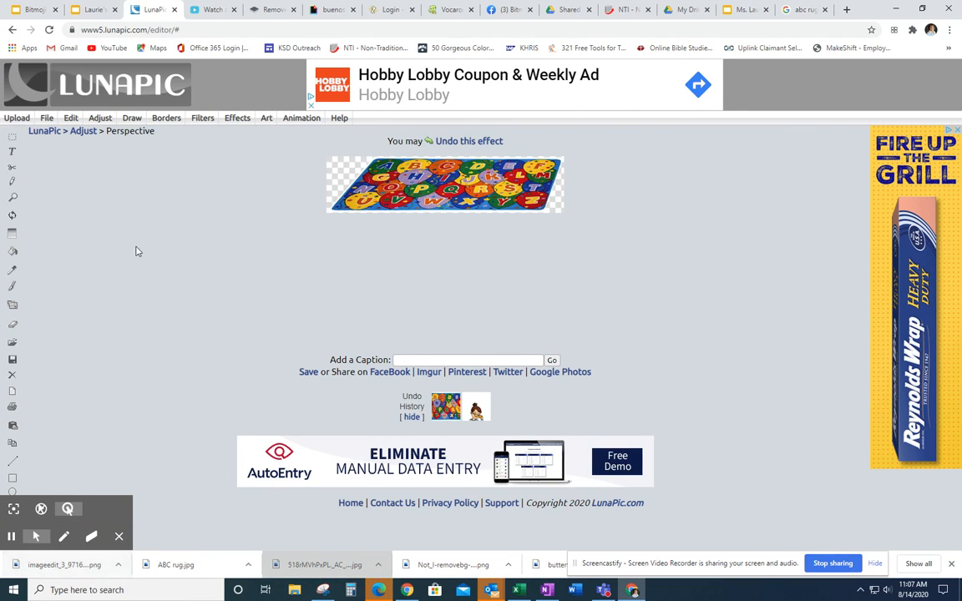
Step: Switch to the Google Slides classroom, insert the downloaded rug image on slide 3, and place it on the floor beside the desk
left_click(33, 11)
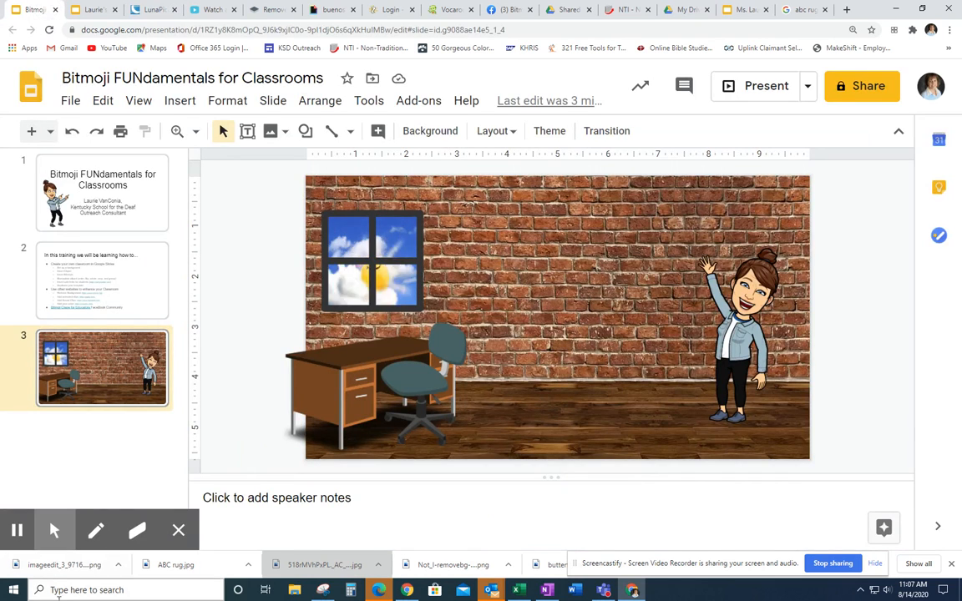
left_click_drag(67, 564, 584, 392)
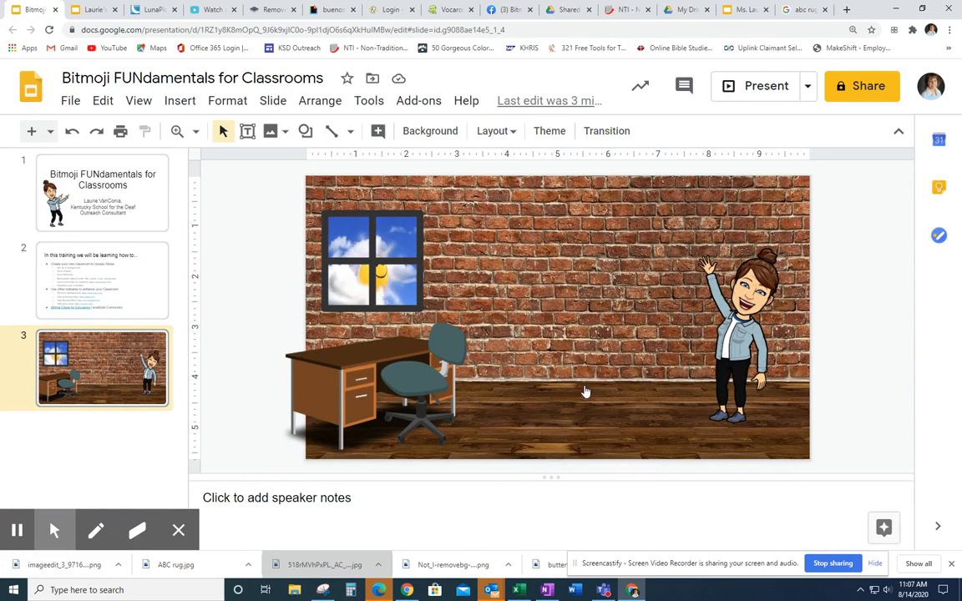
left_click_drag(723, 206, 608, 402)
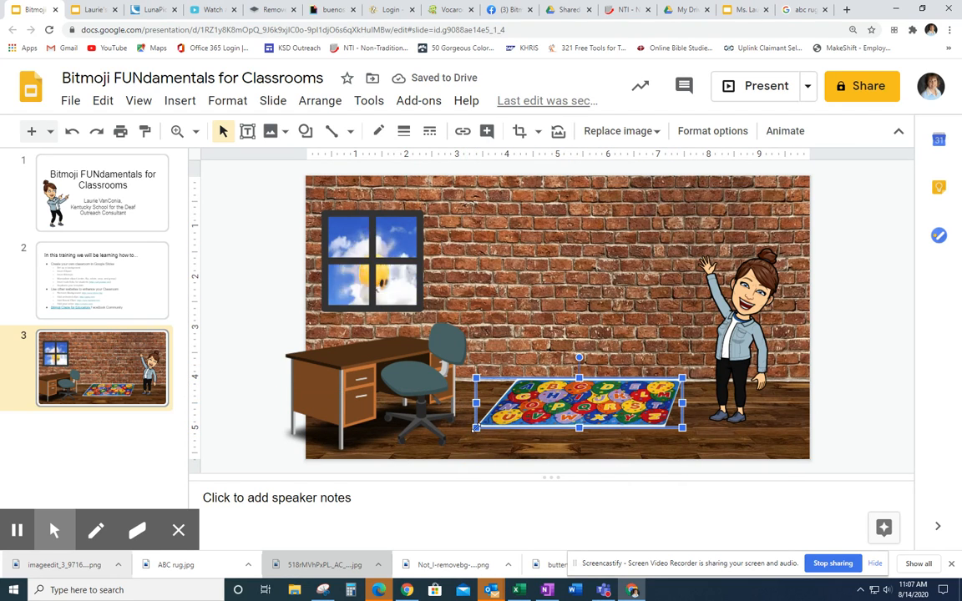
Step: Enlarge the rug and shift it down the floor, and layer it behind the desk chair
left_click_drag(477, 428, 457, 448)
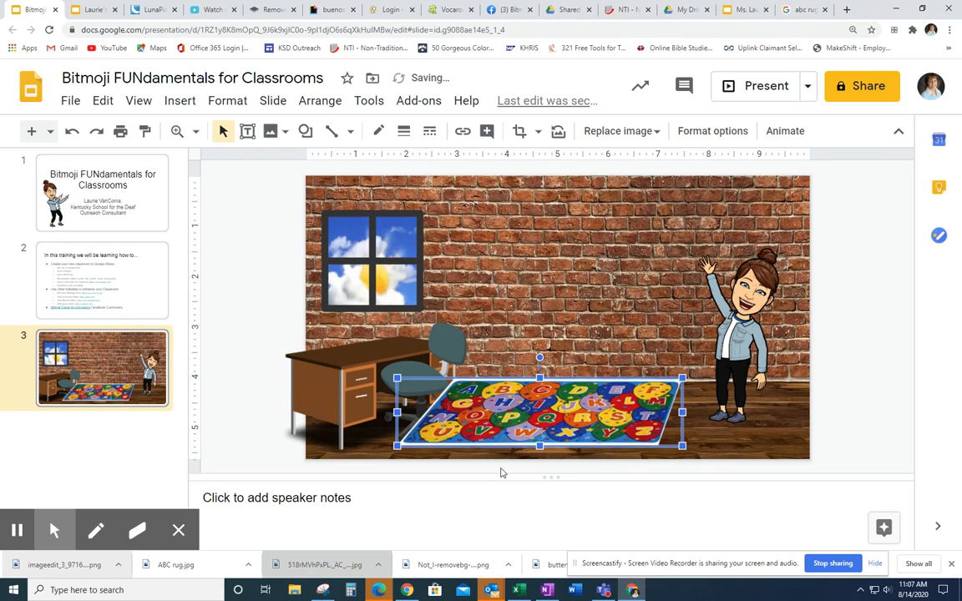
mouse_move(532, 421)
left_mouse_down()
mouse_move(547, 434)
mouse_move(524, 430)
left_mouse_up()
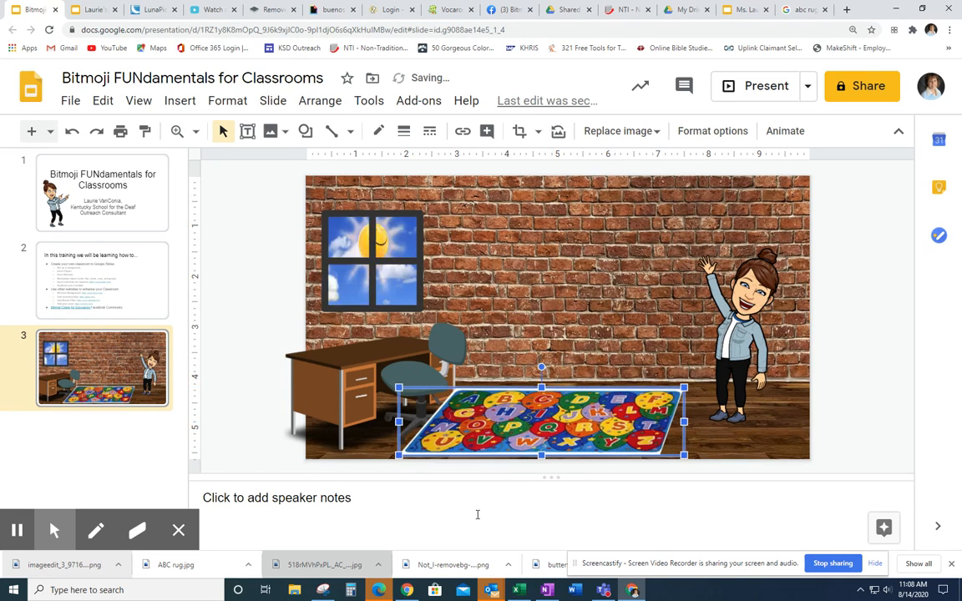
right_click(537, 427)
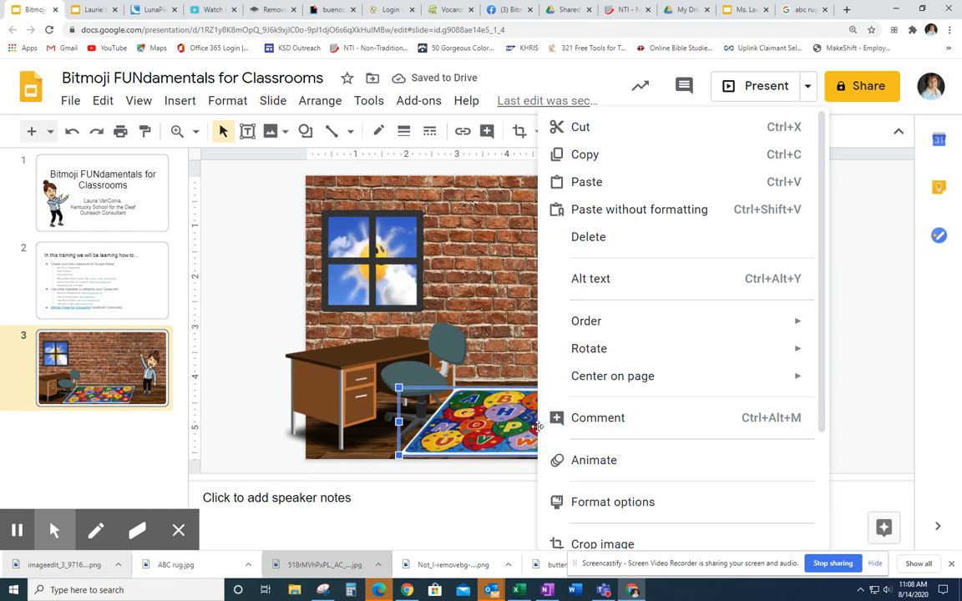
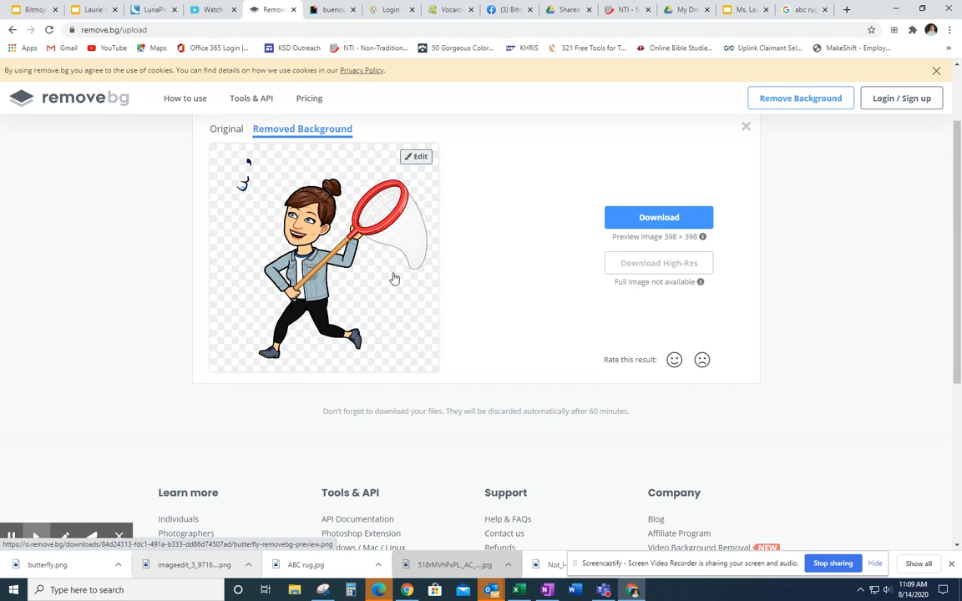
Step: Open the butterfly-net character for editing in remove.bg and erase the stray marks beside it with a stroke across the face and arm
left_click(415, 157)
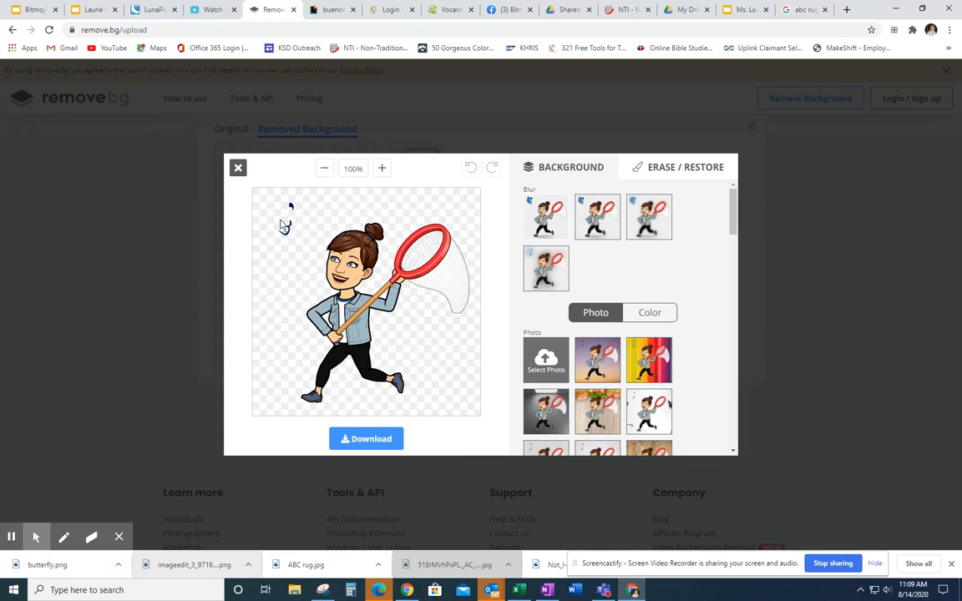
left_click(673, 167)
left_click(570, 235)
mouse_move(571, 240)
left_mouse_down()
mouse_move(697, 239)
mouse_move(571, 242)
left_mouse_up()
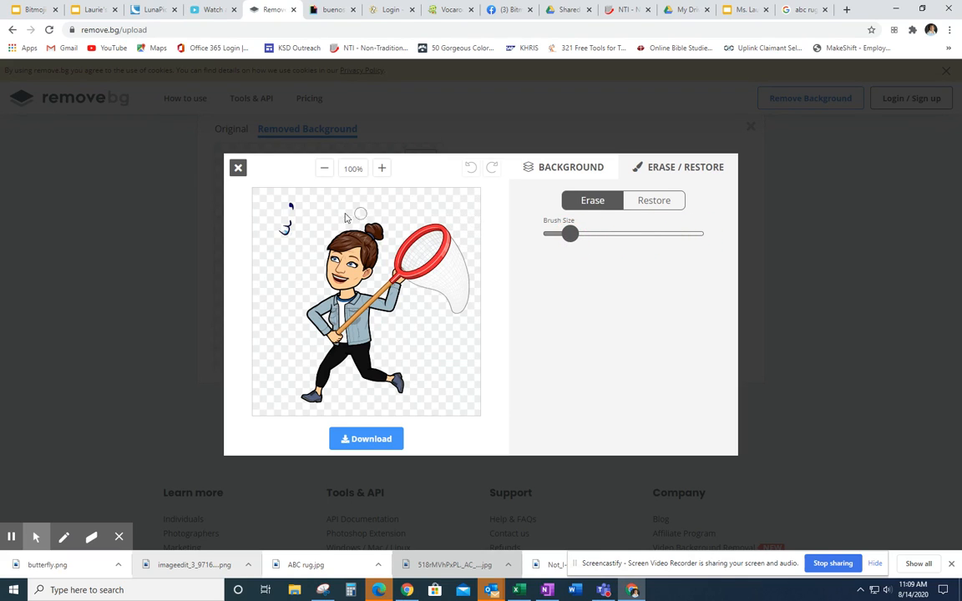
mouse_move(285, 218)
left_mouse_down()
mouse_move(292, 206)
mouse_move(391, 298)
left_mouse_up()
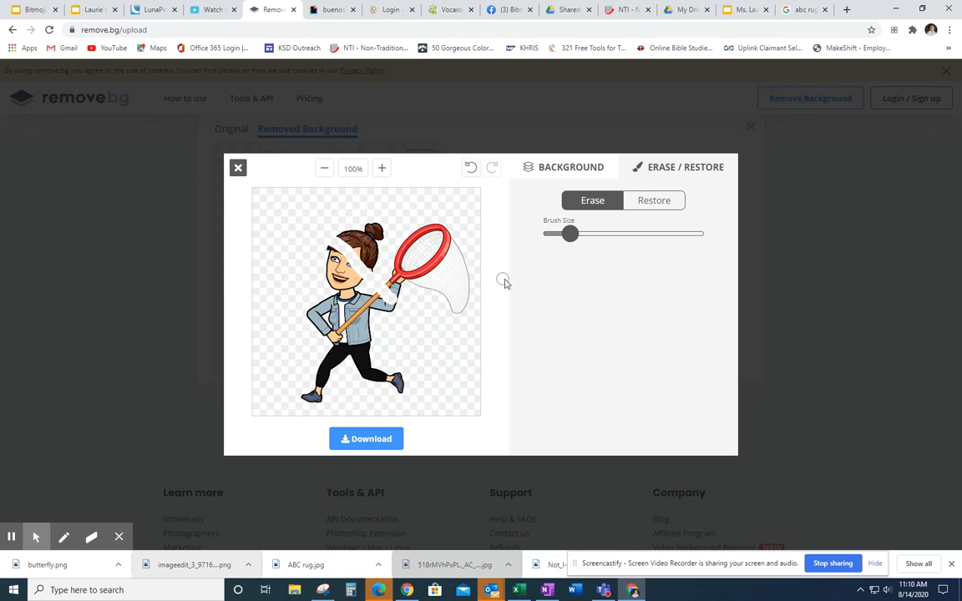
Step: Restore the erased strip across the character's face and arm, and download the edited image
left_click(666, 202)
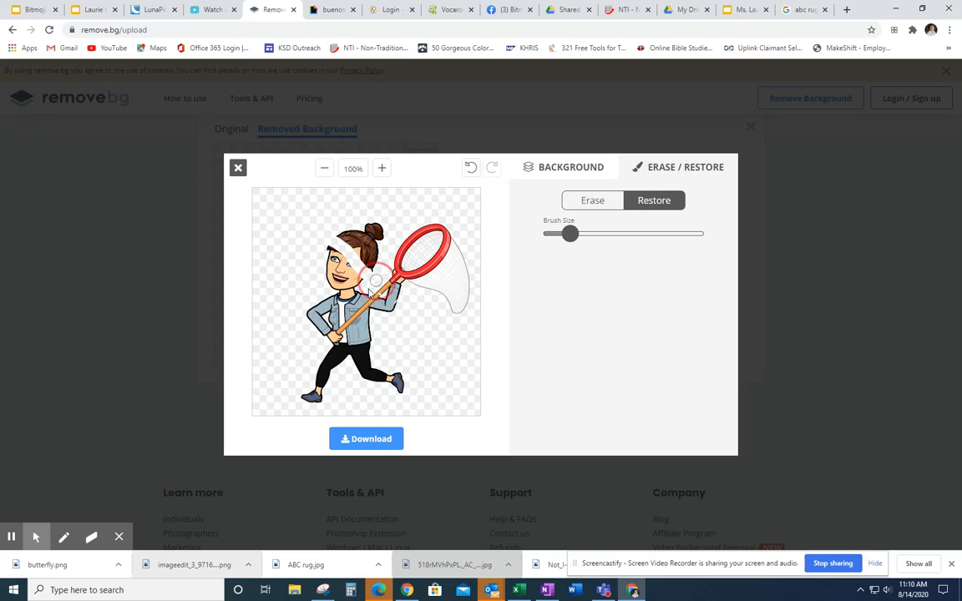
mouse_move(359, 258)
left_mouse_down()
mouse_move(327, 273)
mouse_move(321, 256)
mouse_move(350, 229)
mouse_move(341, 233)
mouse_move(354, 344)
mouse_move(454, 338)
mouse_move(392, 264)
mouse_move(353, 273)
mouse_move(363, 250)
mouse_move(322, 278)
mouse_move(376, 253)
mouse_move(313, 329)
mouse_move(399, 300)
mouse_move(376, 339)
mouse_move(329, 263)
mouse_move(410, 292)
mouse_move(369, 264)
left_mouse_up()
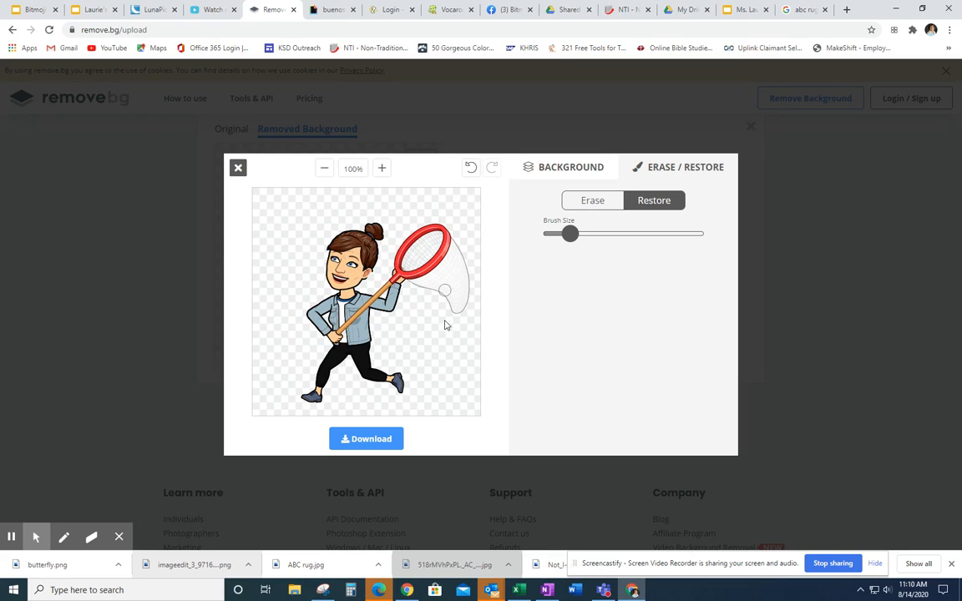
left_click(382, 440)
left_click(516, 306)
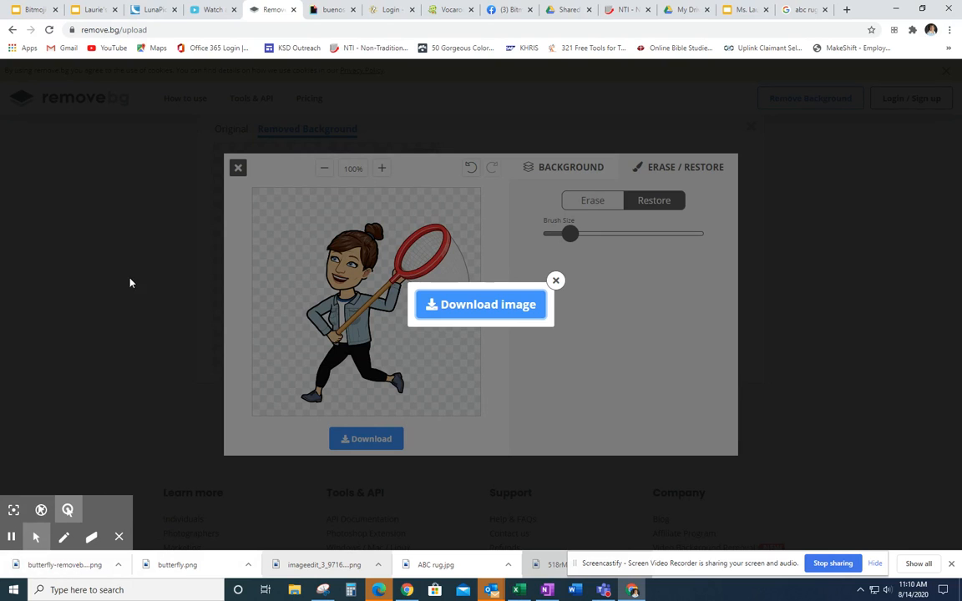
Step: Switch to the Google Slides classroom, insert the downloaded butterfly-net character on slide 3, and enlarge it beside the waving Bitmoji
left_click(32, 9)
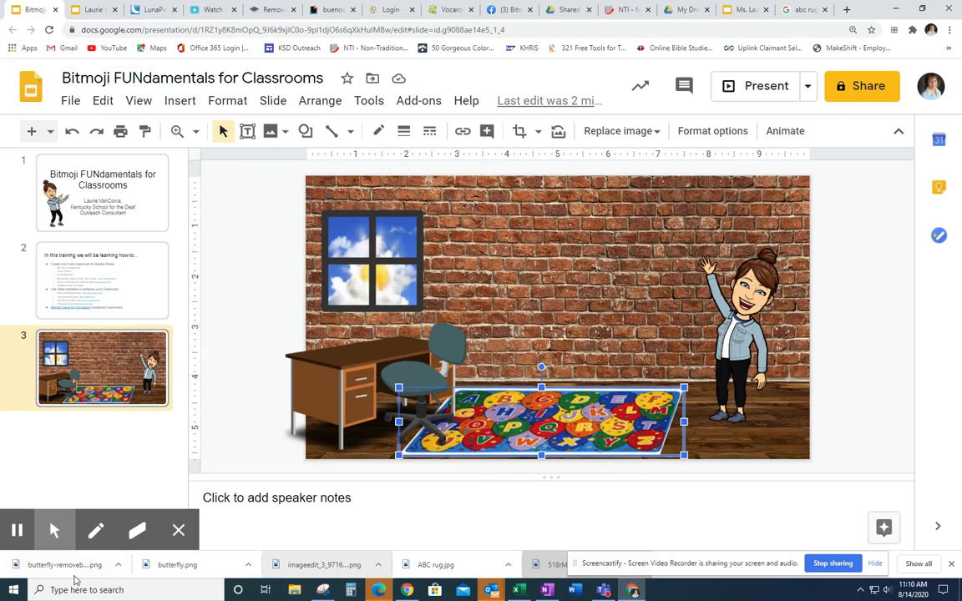
left_click_drag(52, 577, 583, 336)
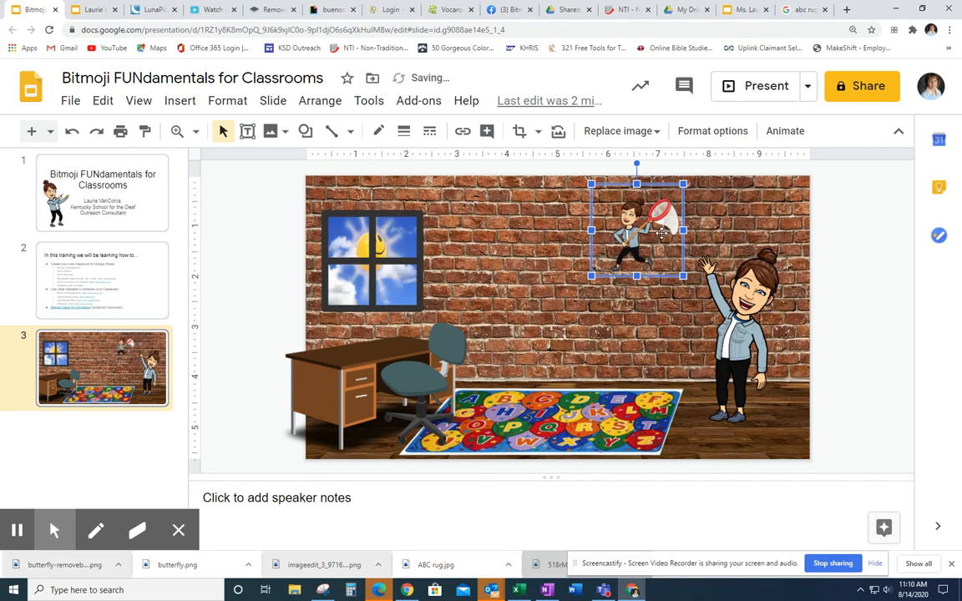
left_click_drag(662, 234, 511, 417)
left_click_drag(578, 354, 606, 322)
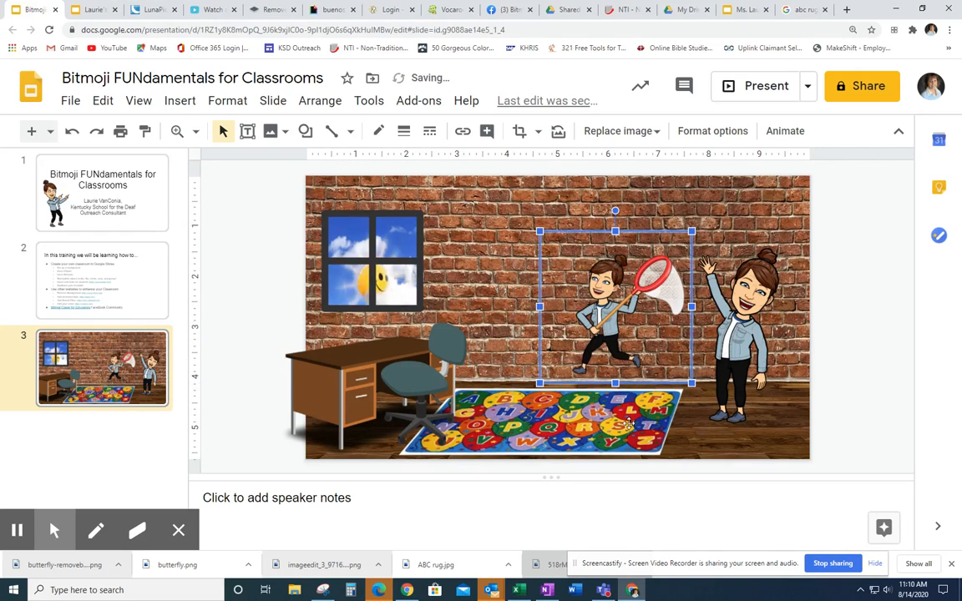
left_click_drag(693, 232, 699, 225)
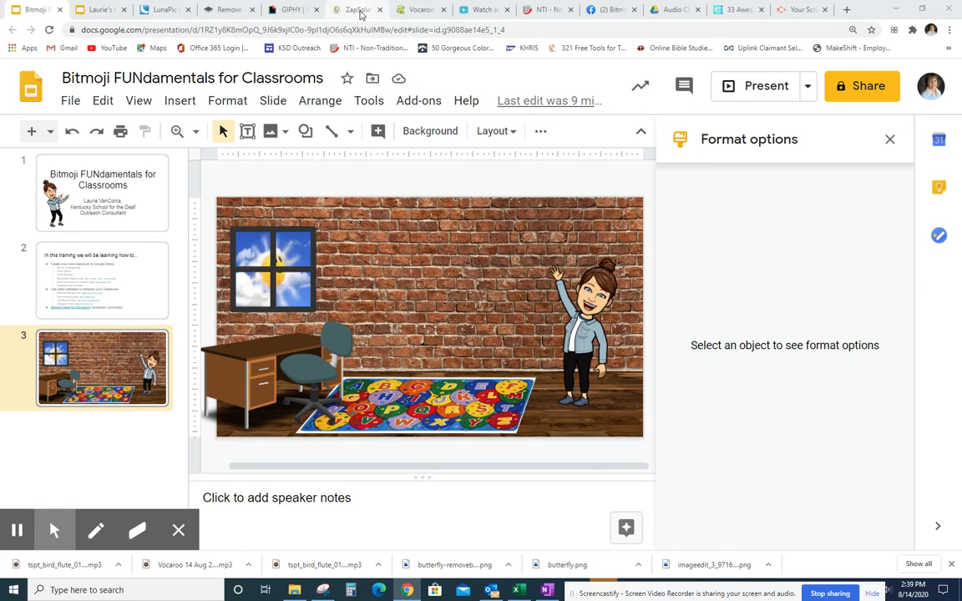
Step: Switch to ZapSplat and search the sound effects for "bird"
left_click(358, 10)
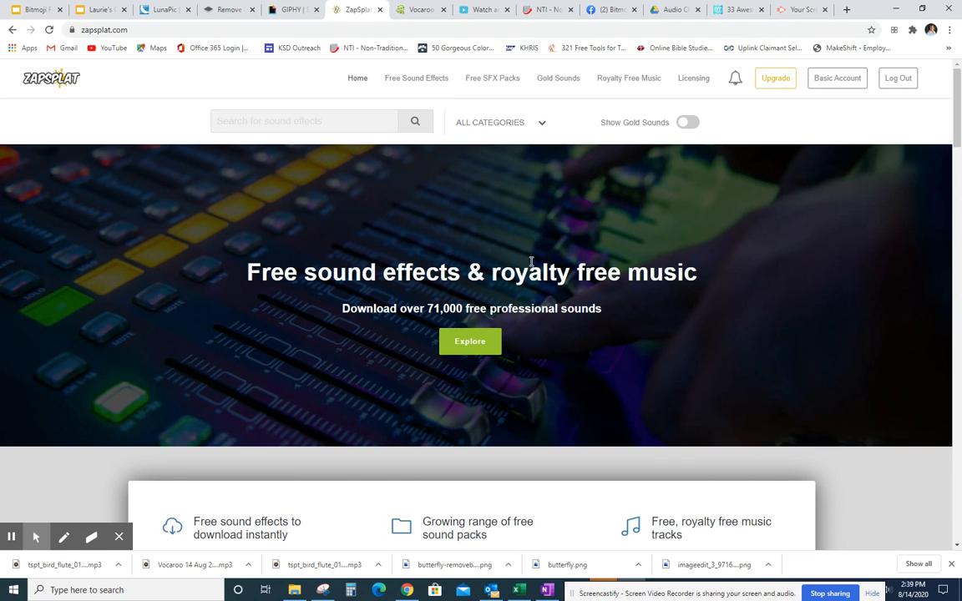
left_click(333, 120)
type("bird")
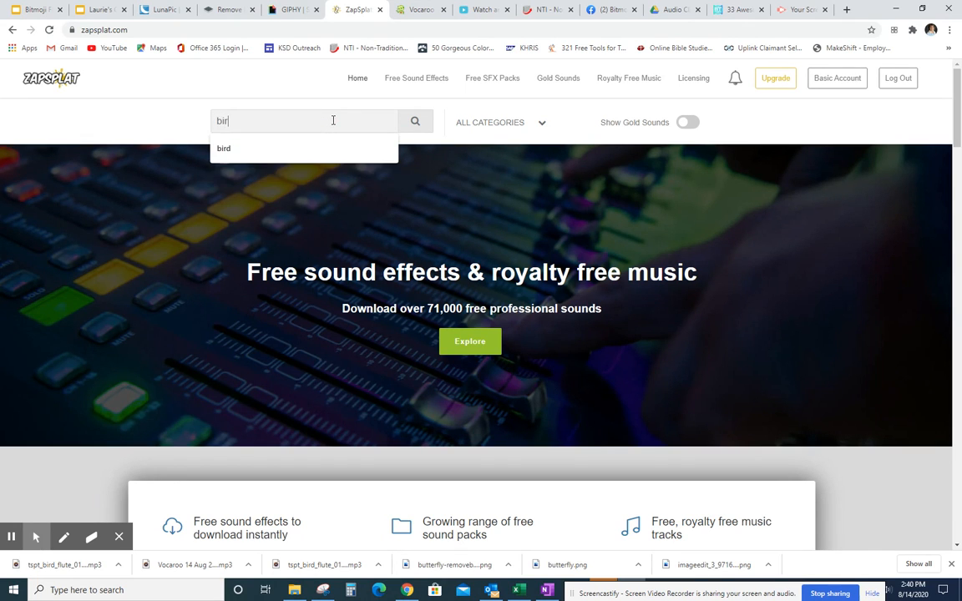
key("Return")
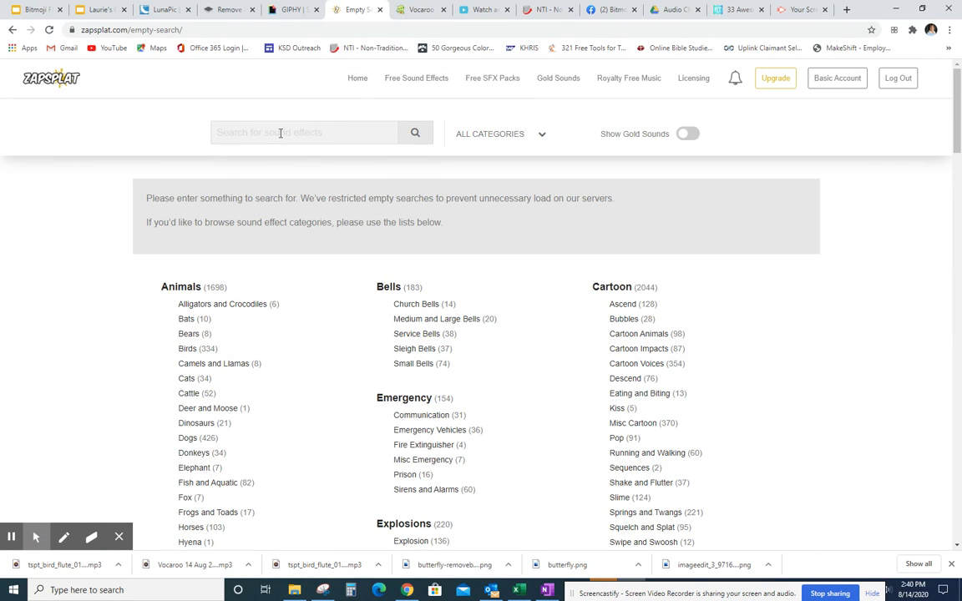
left_click(280, 133)
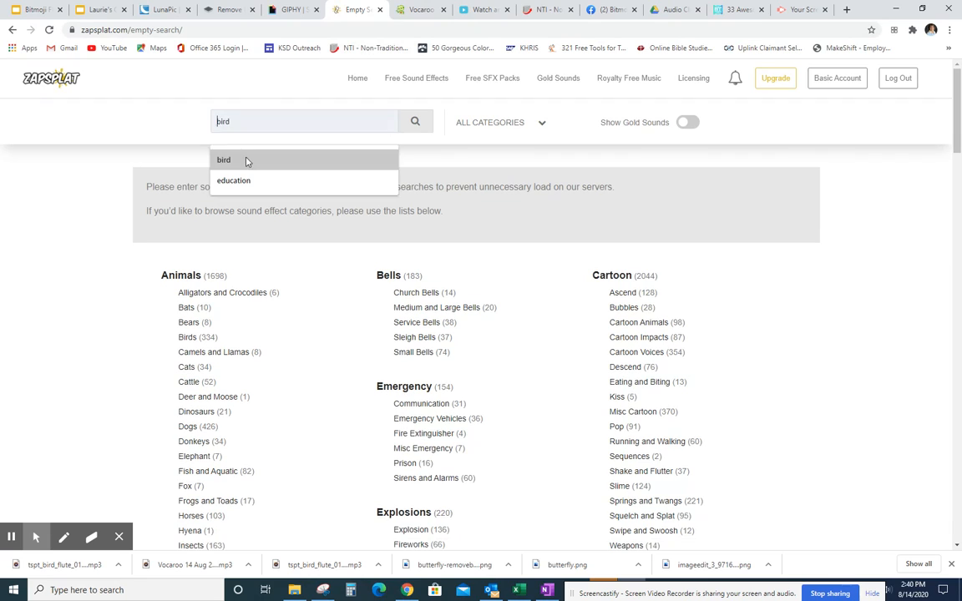
left_click(247, 160)
left_click(415, 121)
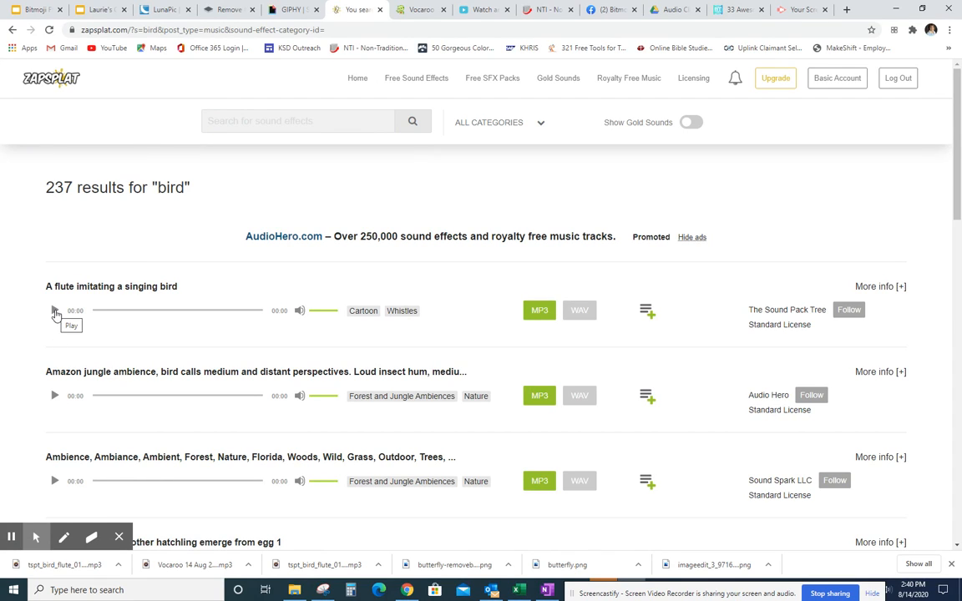
Step: Listen to previews of the first three bird sound results, including "A flute imitating a singing bird"
left_click(55, 312)
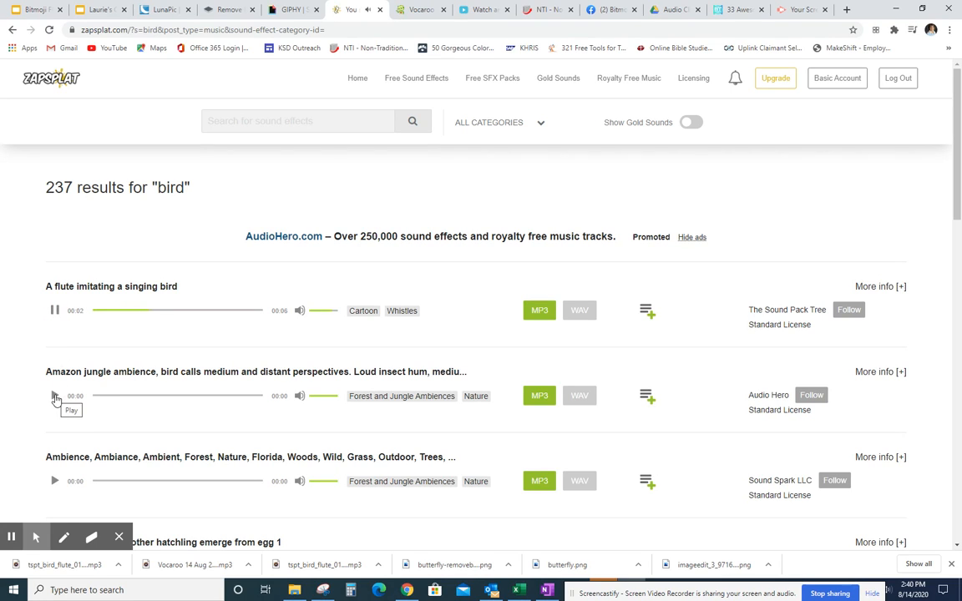
left_click(55, 397)
left_click(54, 482)
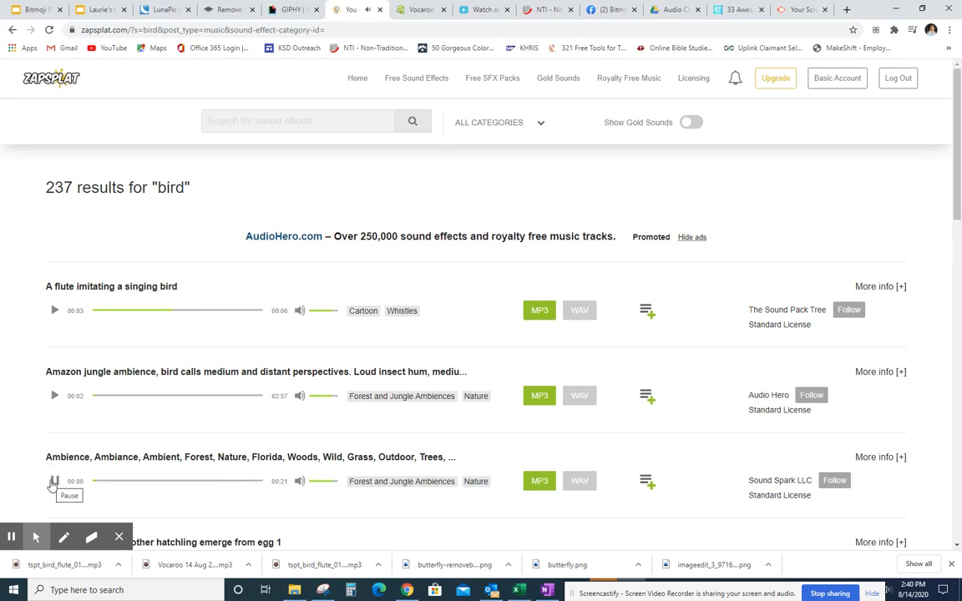
left_click(55, 310)
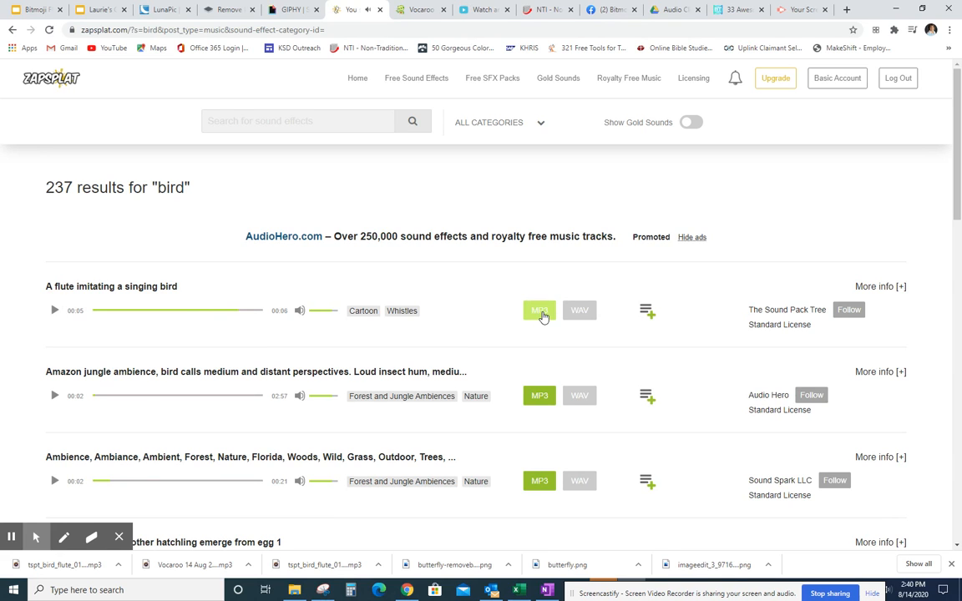
Step: Download the "A flute imitating a singing bird" sound effect as an MP3
left_click(540, 316)
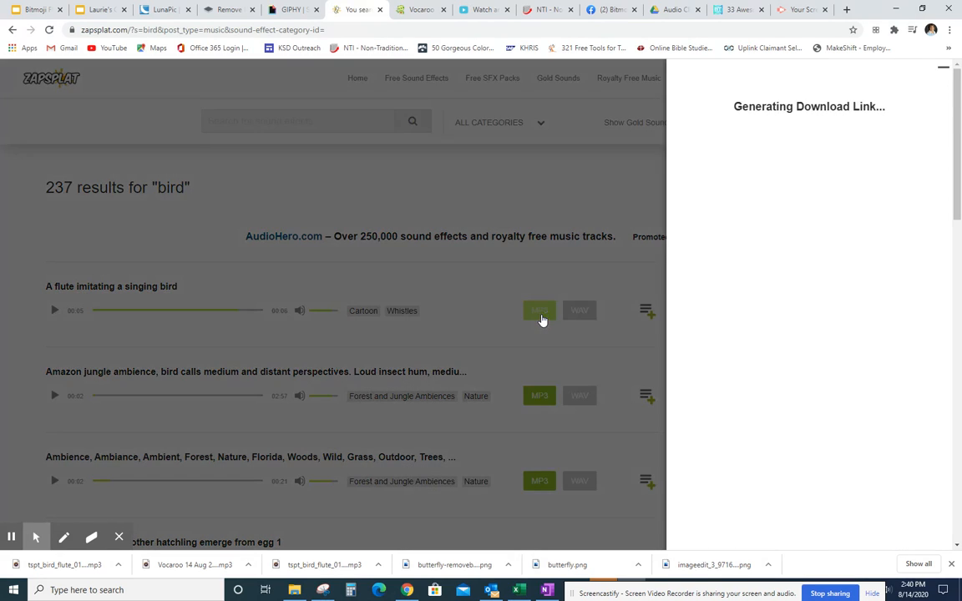
left_click(822, 120)
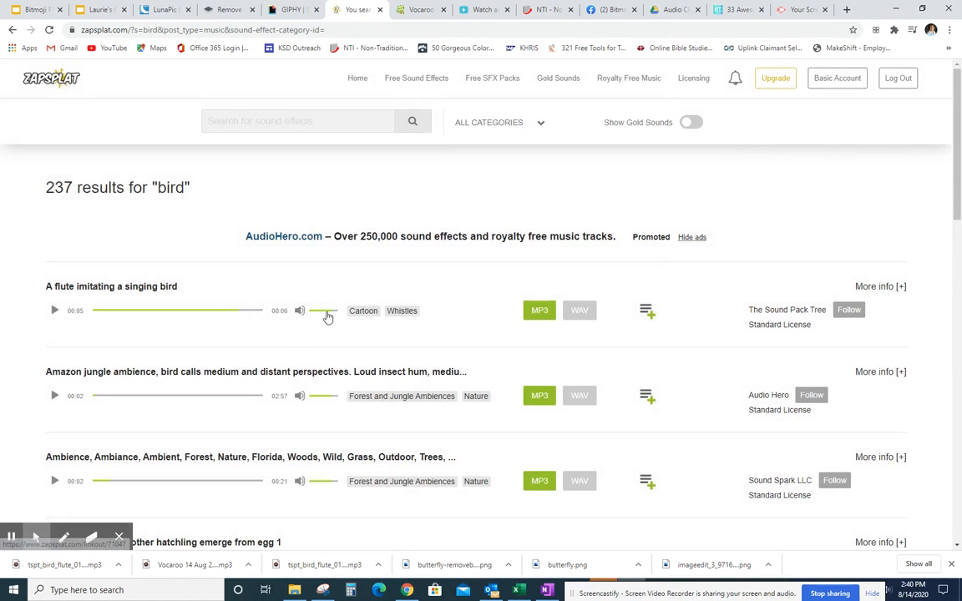
mouse_move(75, 542)
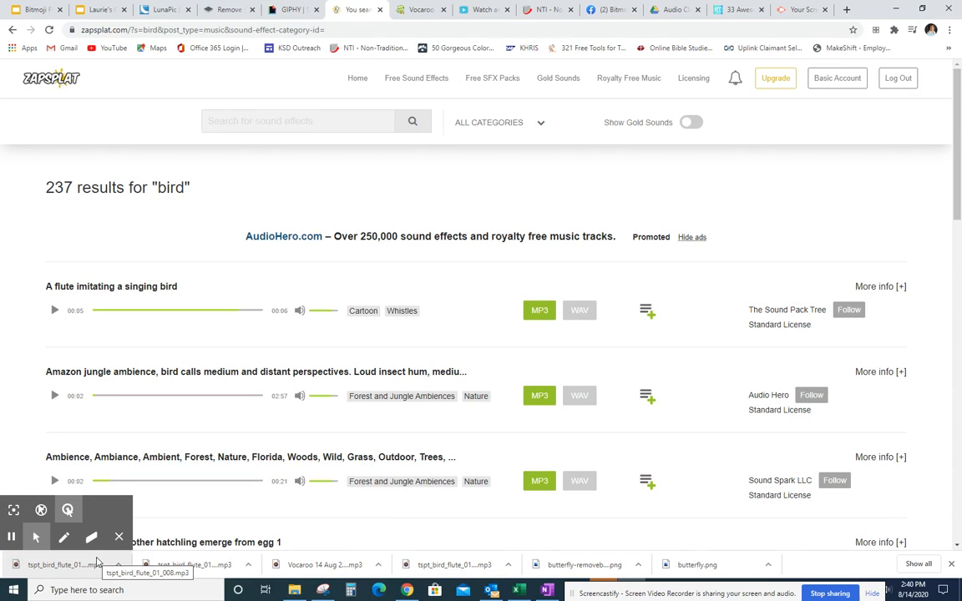
Step: Switch to the Google Slides classroom and try to place the downloaded bird flute MP3 directly on slide 3
left_click(35, 10)
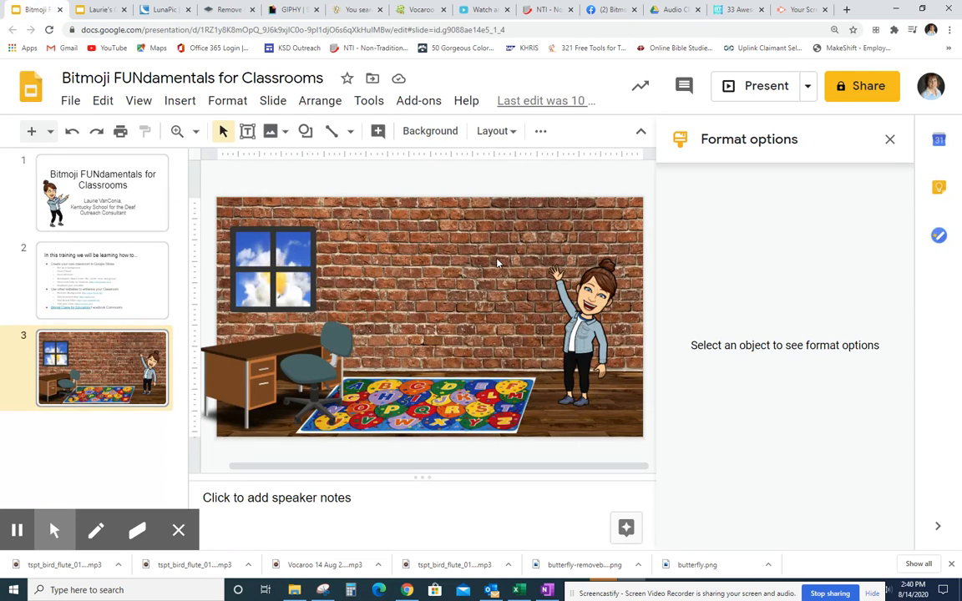
left_click_drag(64, 565, 384, 230)
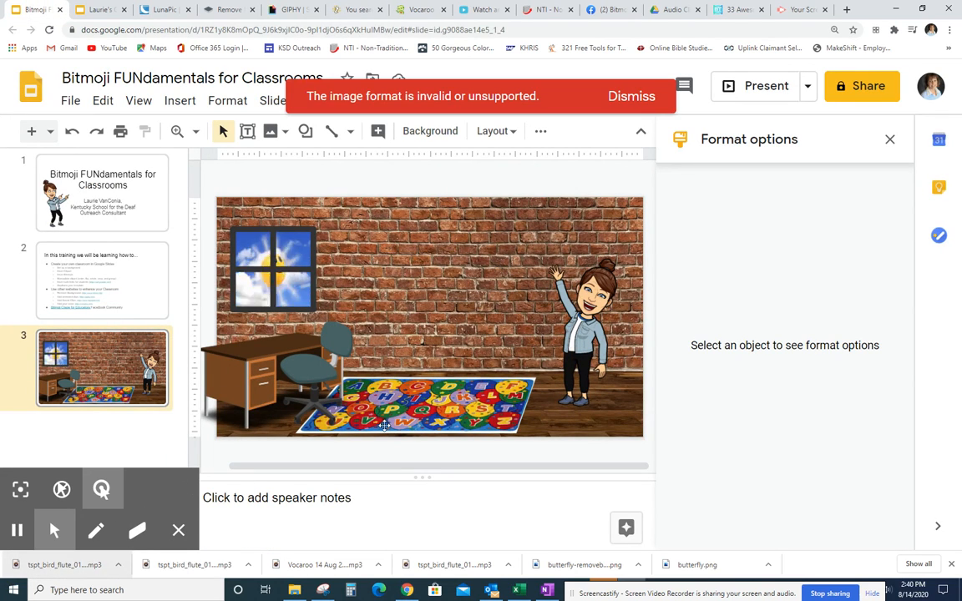
left_click(631, 96)
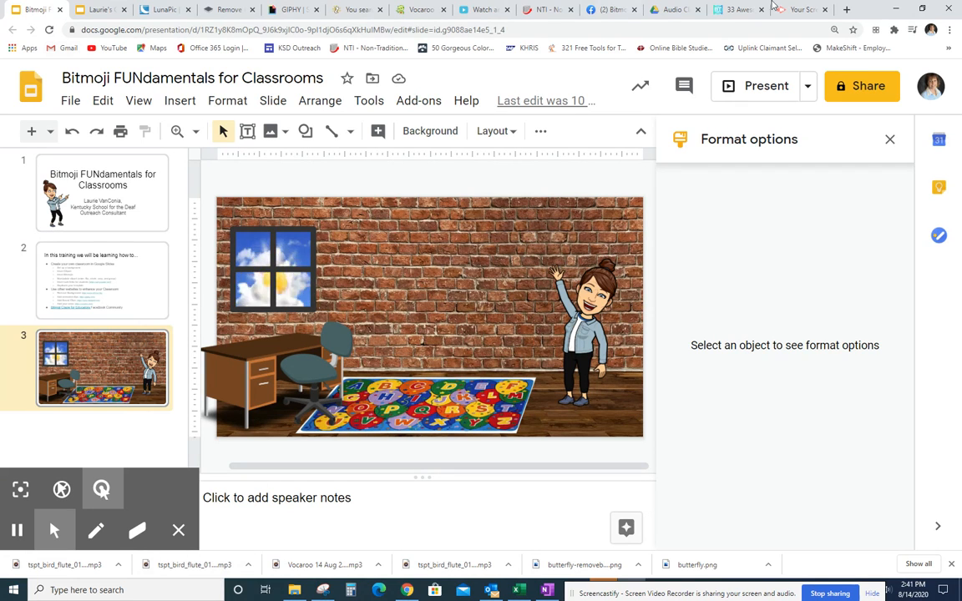
Step: Open Google Drive in a new browser tab
left_click(847, 9)
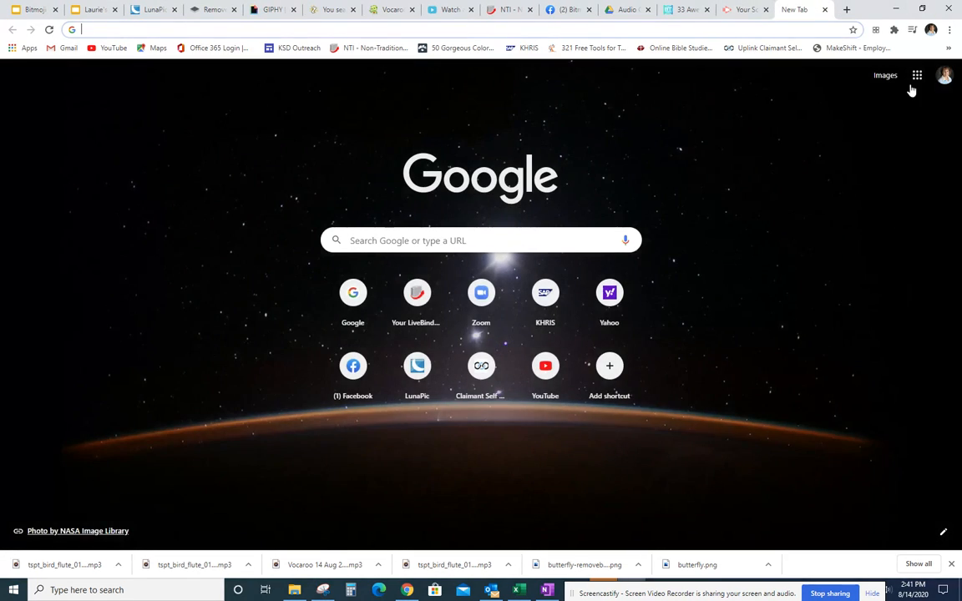
left_click(916, 77)
left_click(878, 134)
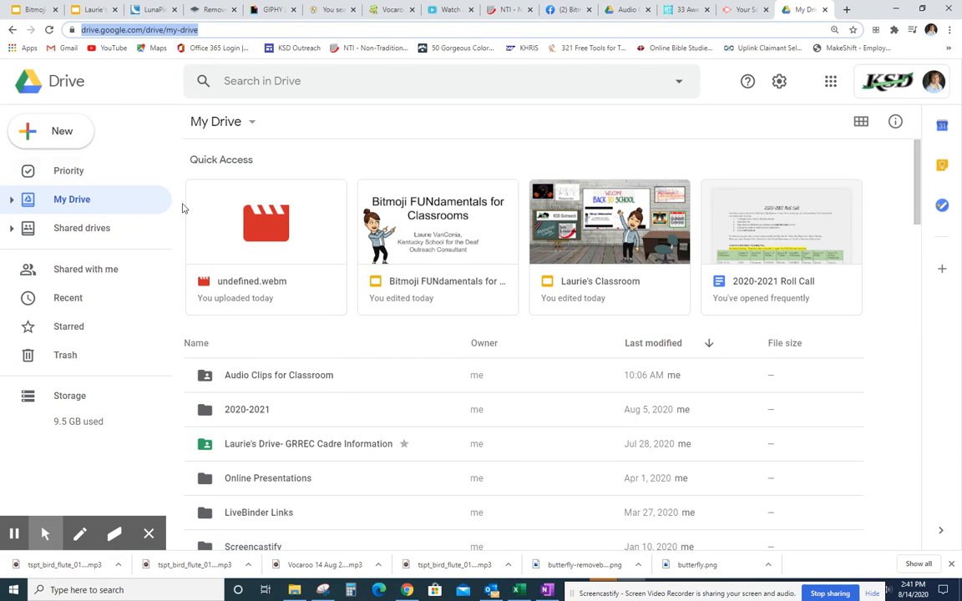
left_click(64, 132)
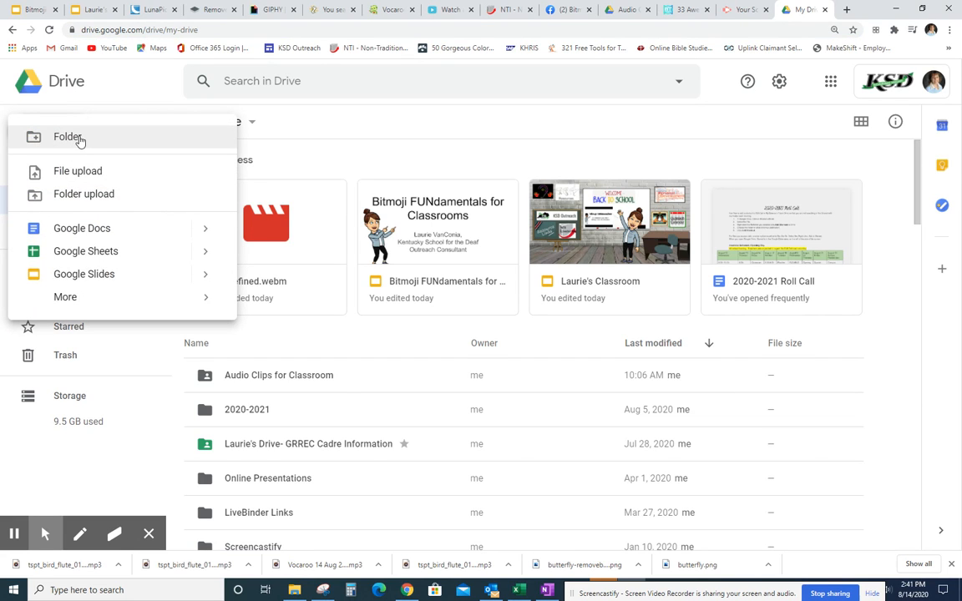
left_click(80, 140)
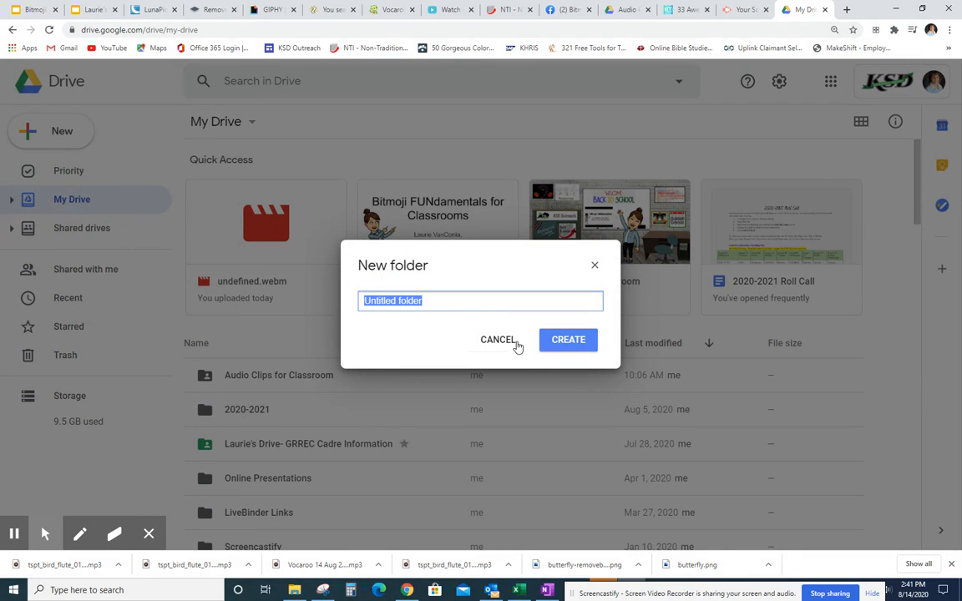
left_click(499, 341)
Step: Upload the downloaded tspt_bird_flute_01_008.mp3 into the "Audio Clips for Classroom" folder in My Drive
double_click(262, 372)
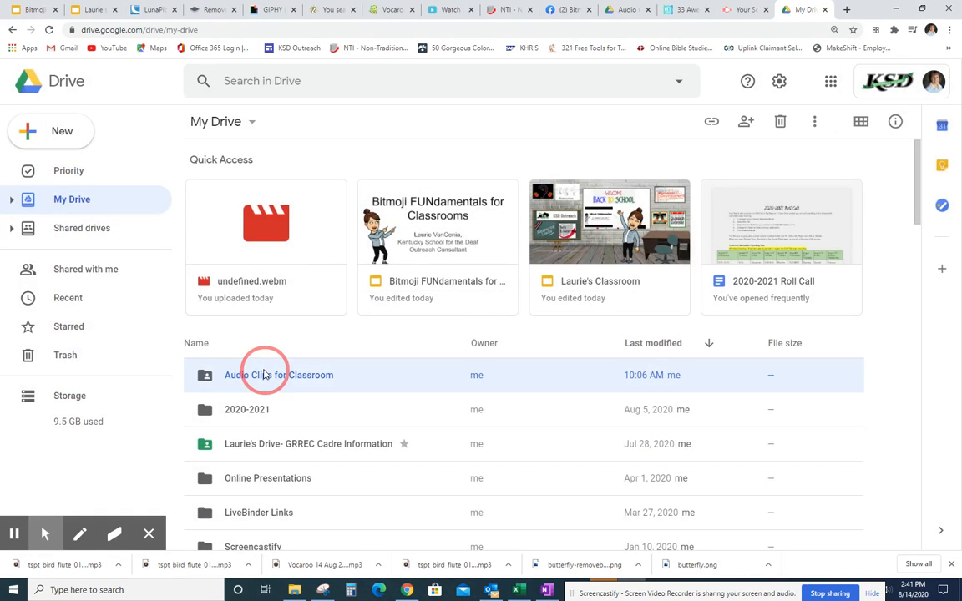
left_click_drag(92, 565, 447, 303)
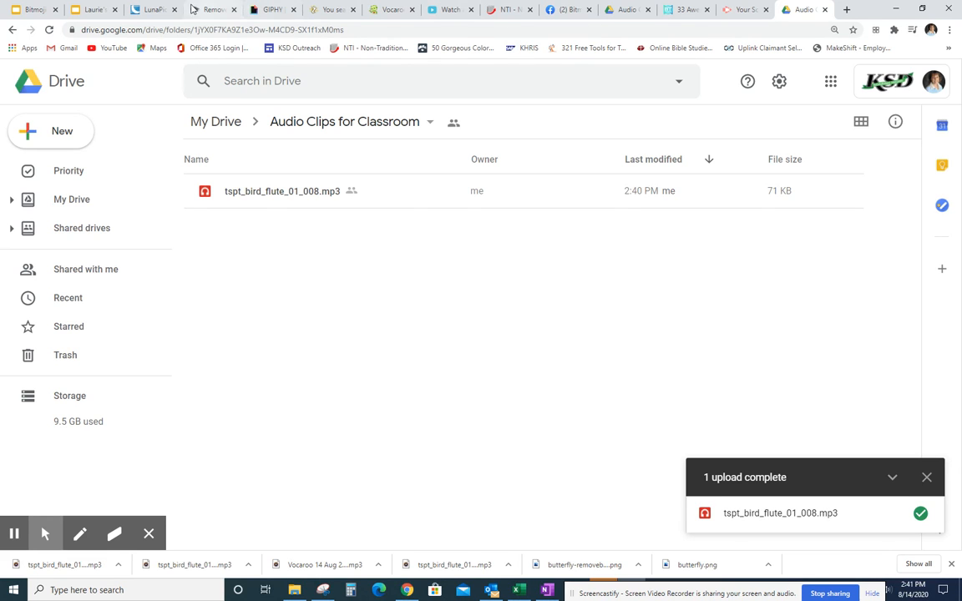
Step: Return to the Google Slides classroom and insert the uploaded bird flute MP3 from My Drive as audio on slide 3
left_click(34, 9)
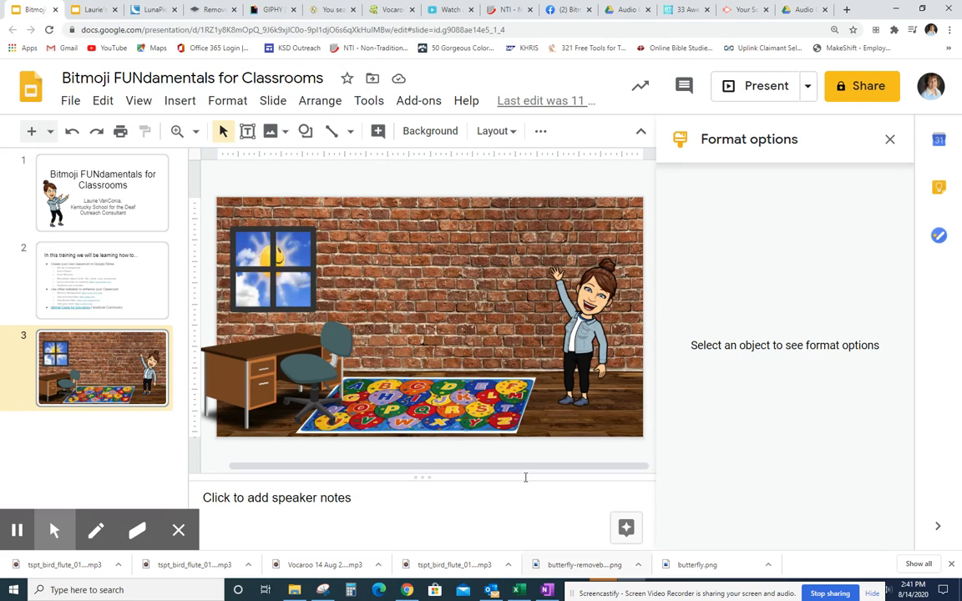
left_click(182, 101)
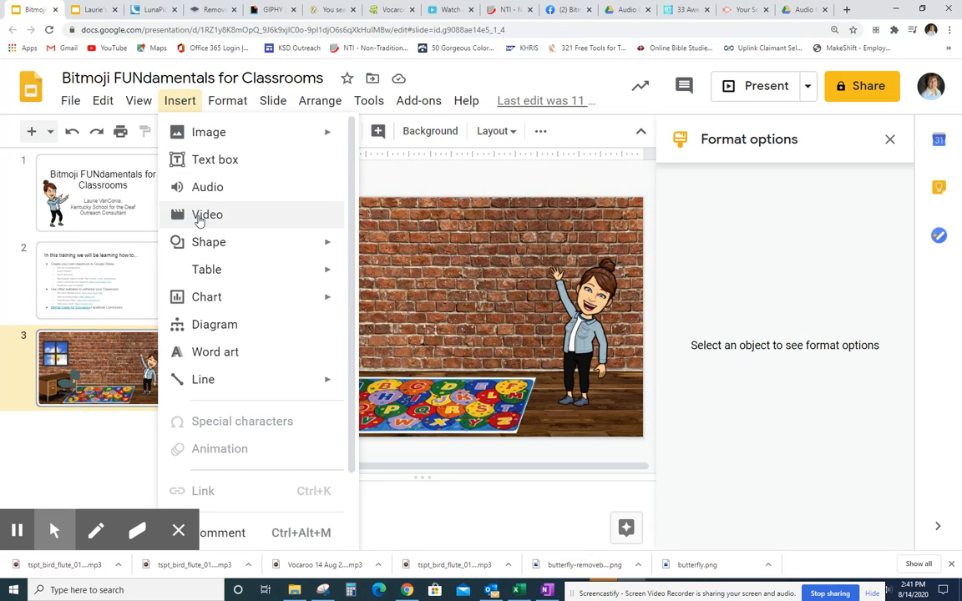
left_click(205, 188)
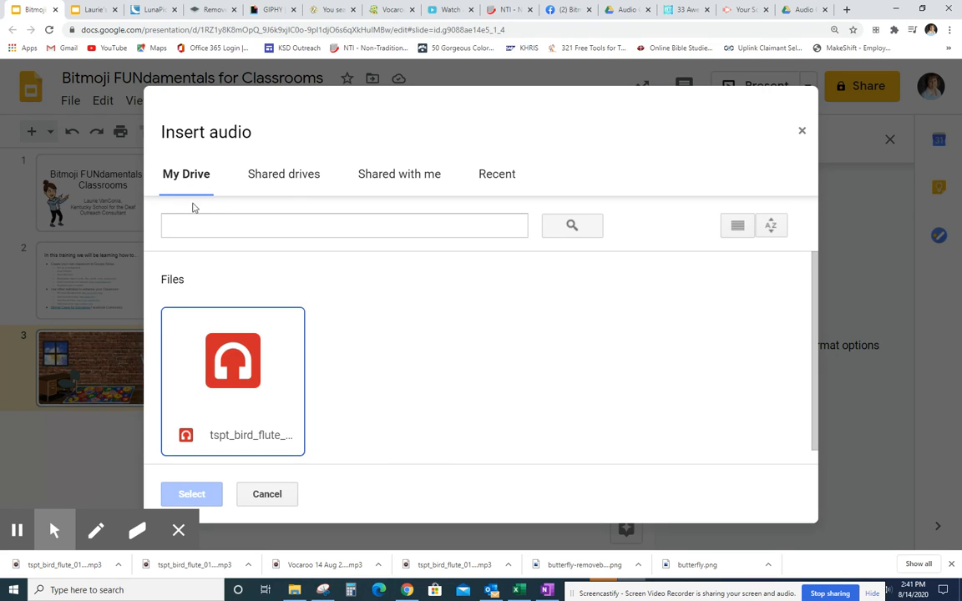
left_click(224, 392)
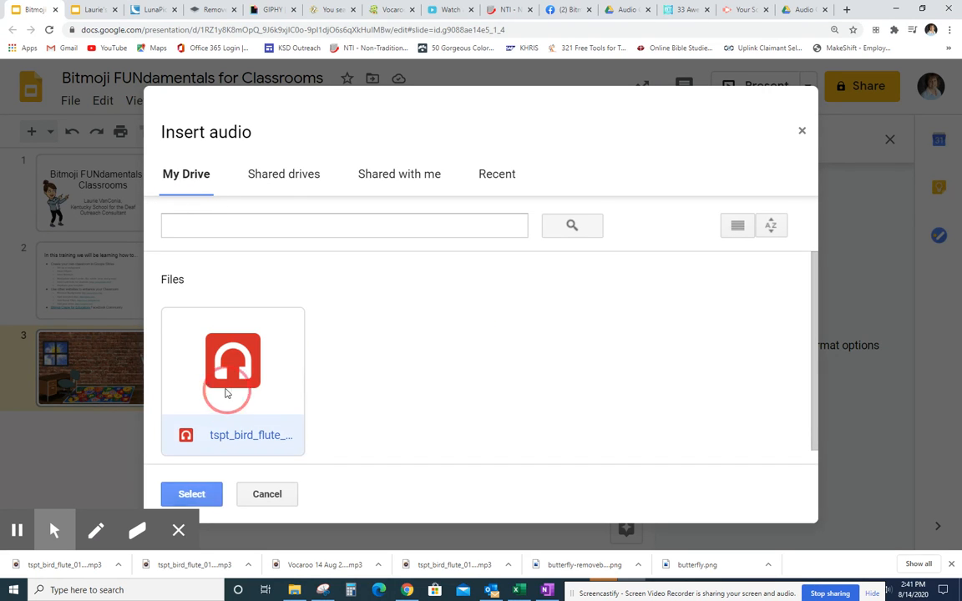
left_click(190, 493)
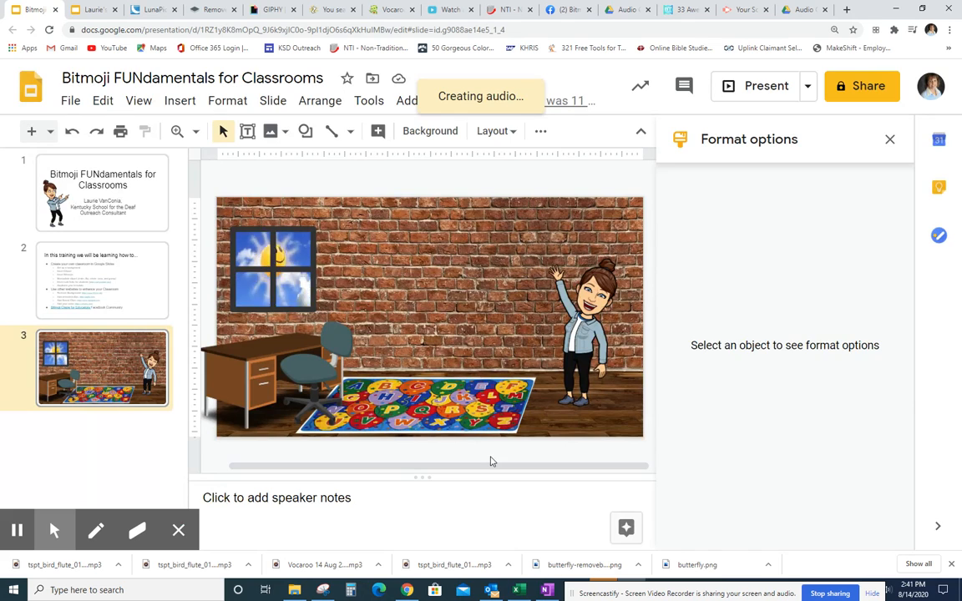
mouse_move(476, 229)
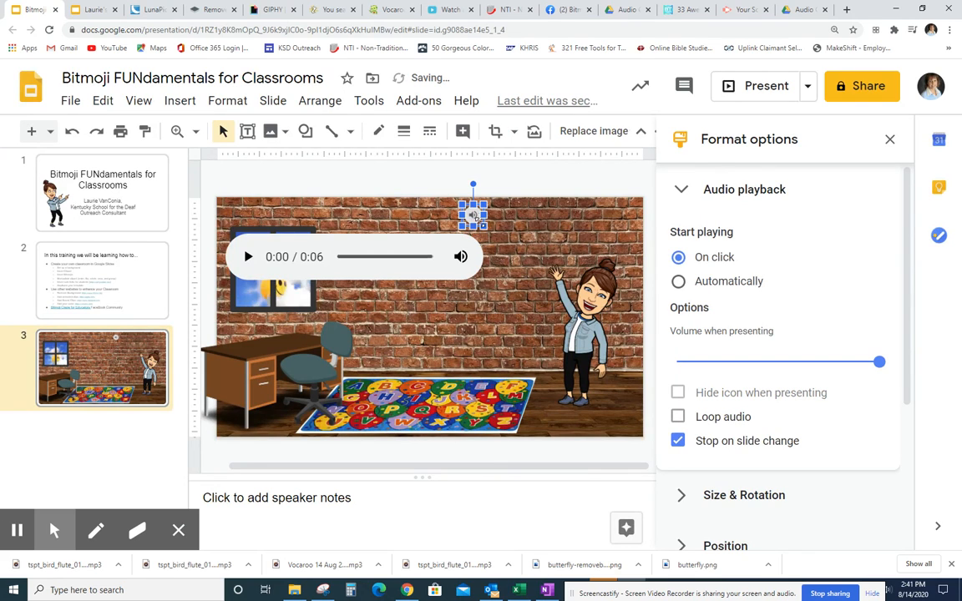